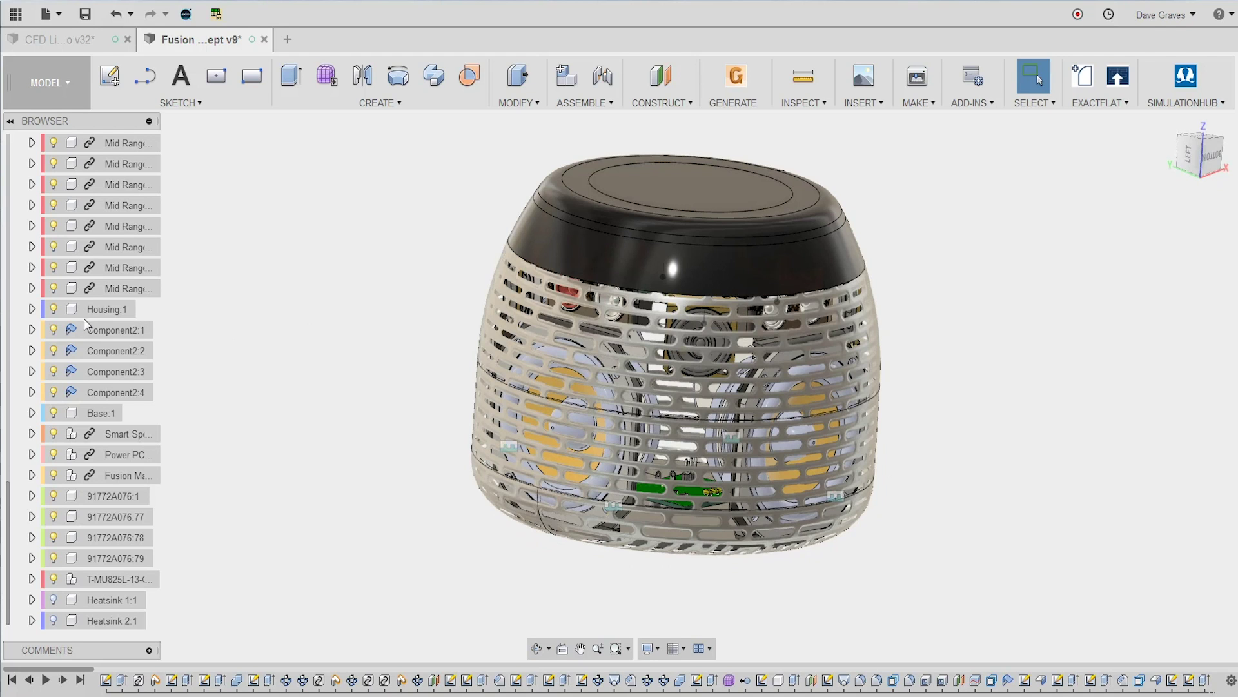
Hide Housing:1 in the Browser and orbit to inspect the internal circuit boards.
click(53, 309)
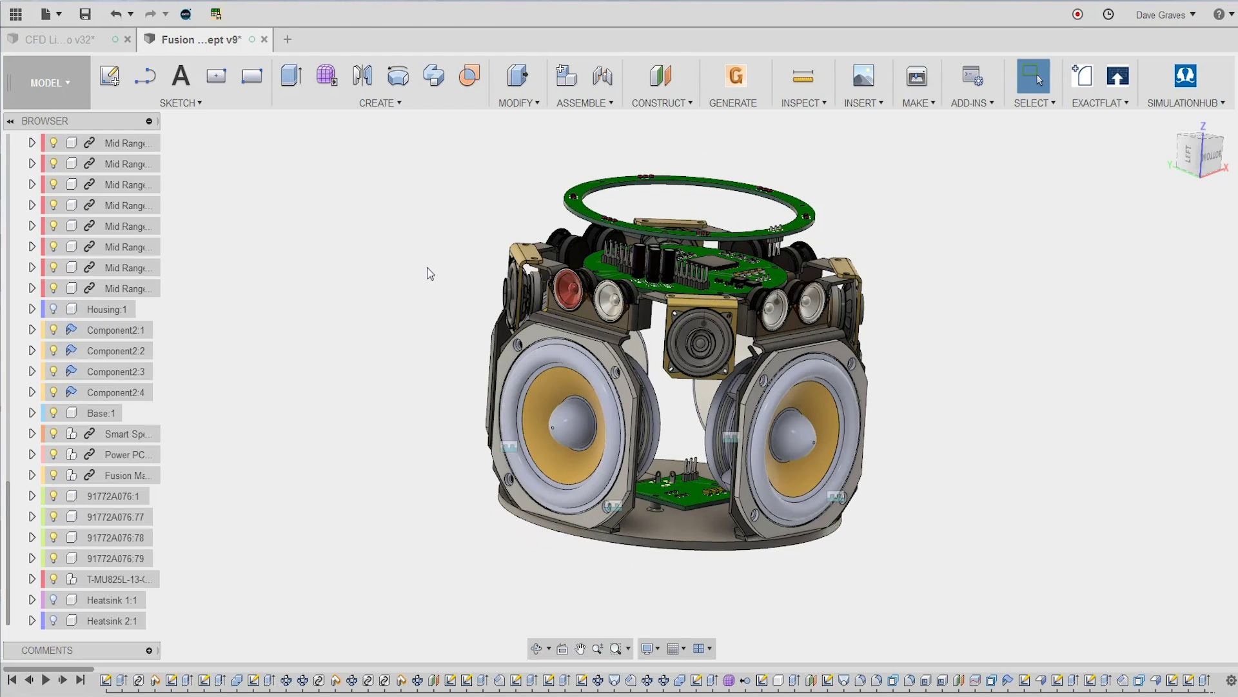
shift+middle_drag(430, 273, 513, 321)
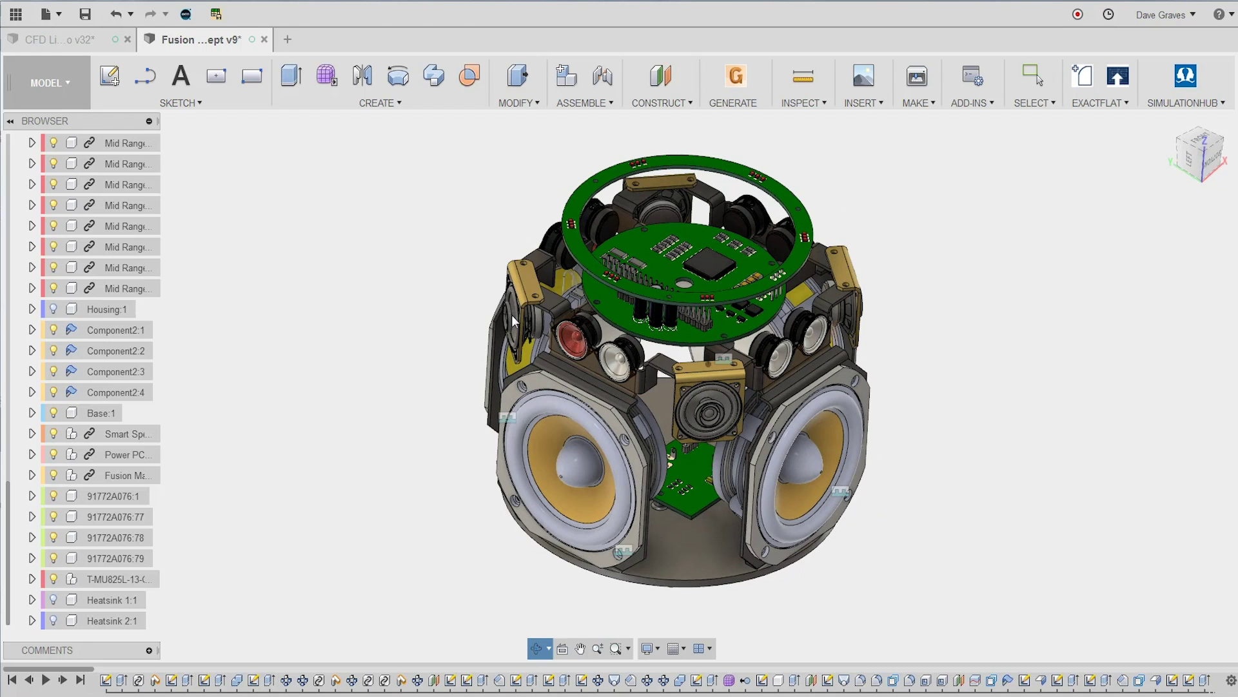
key(Escape)
scroll(664, 271, up, 3)
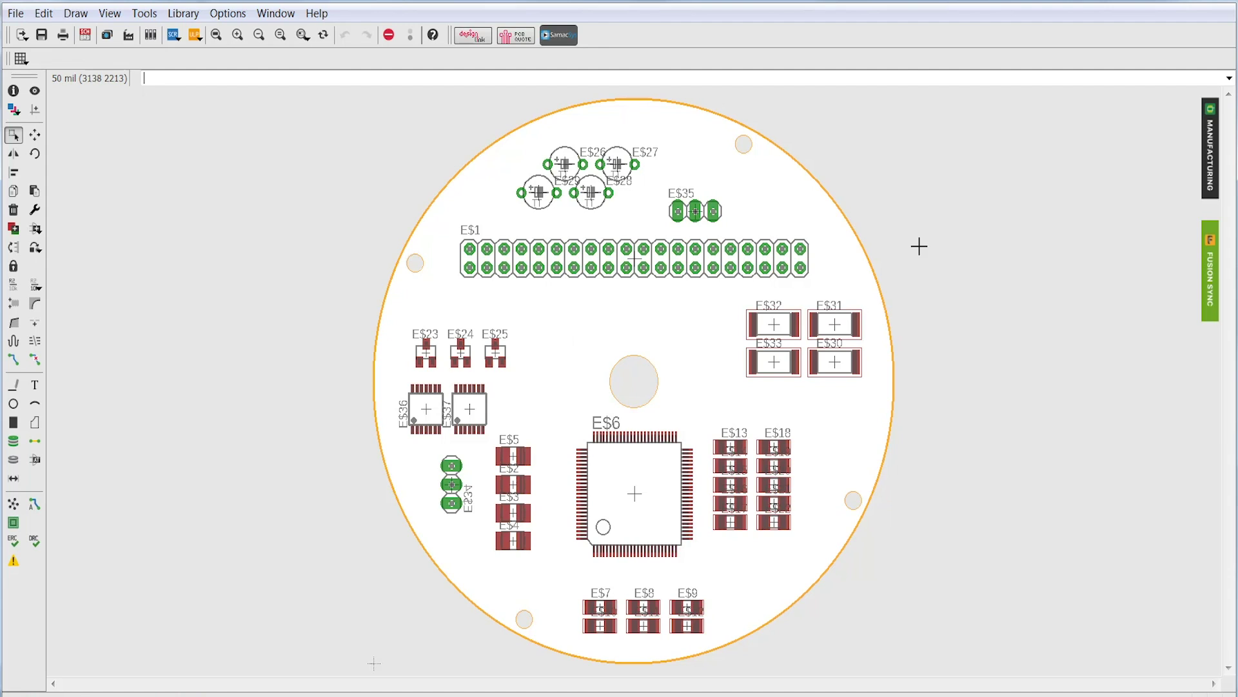
Push the circular speaker board from EAGLE to Fusion 360 through Fusion Sync.
click(1205, 283)
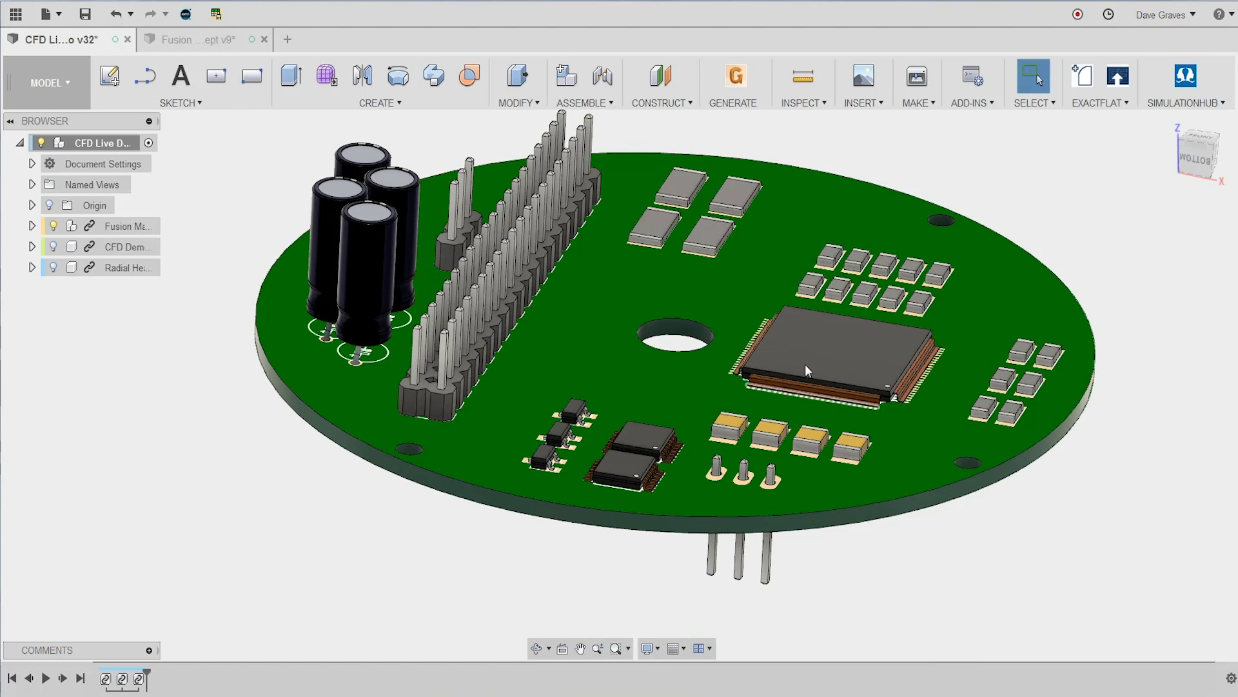
shift+middle_drag(813, 339, 811, 284)
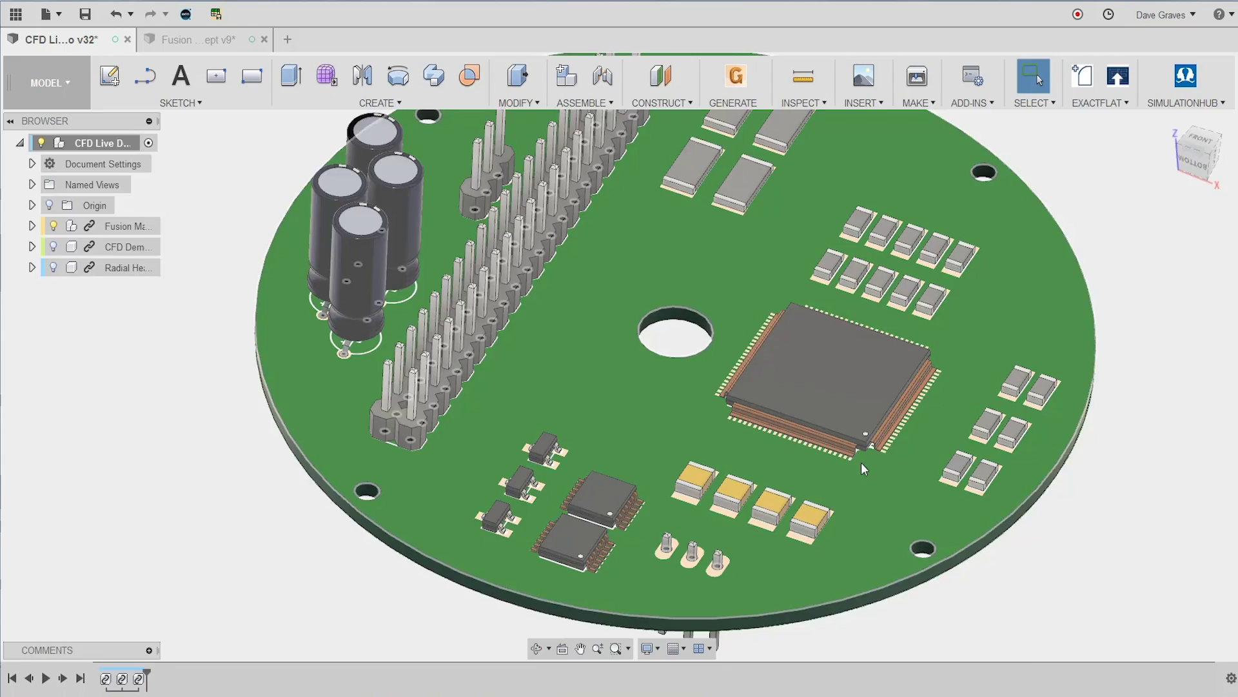
scroll(929, 438, up, 6)
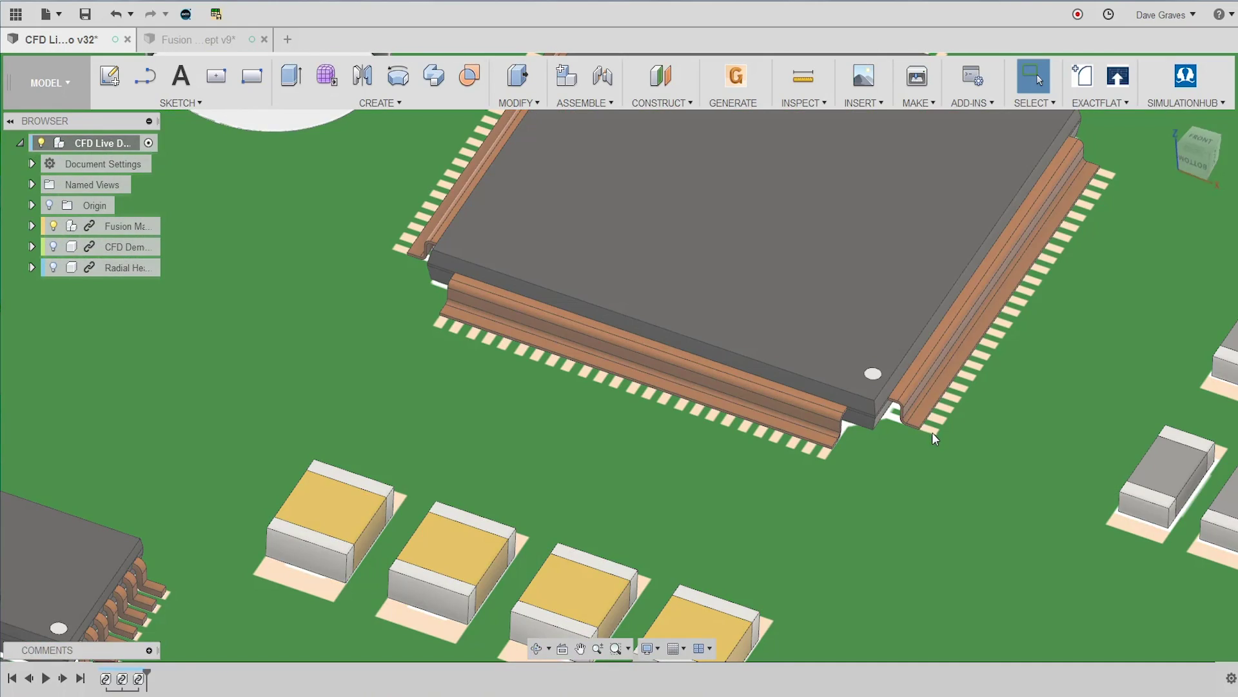
scroll(959, 432, down, 5)
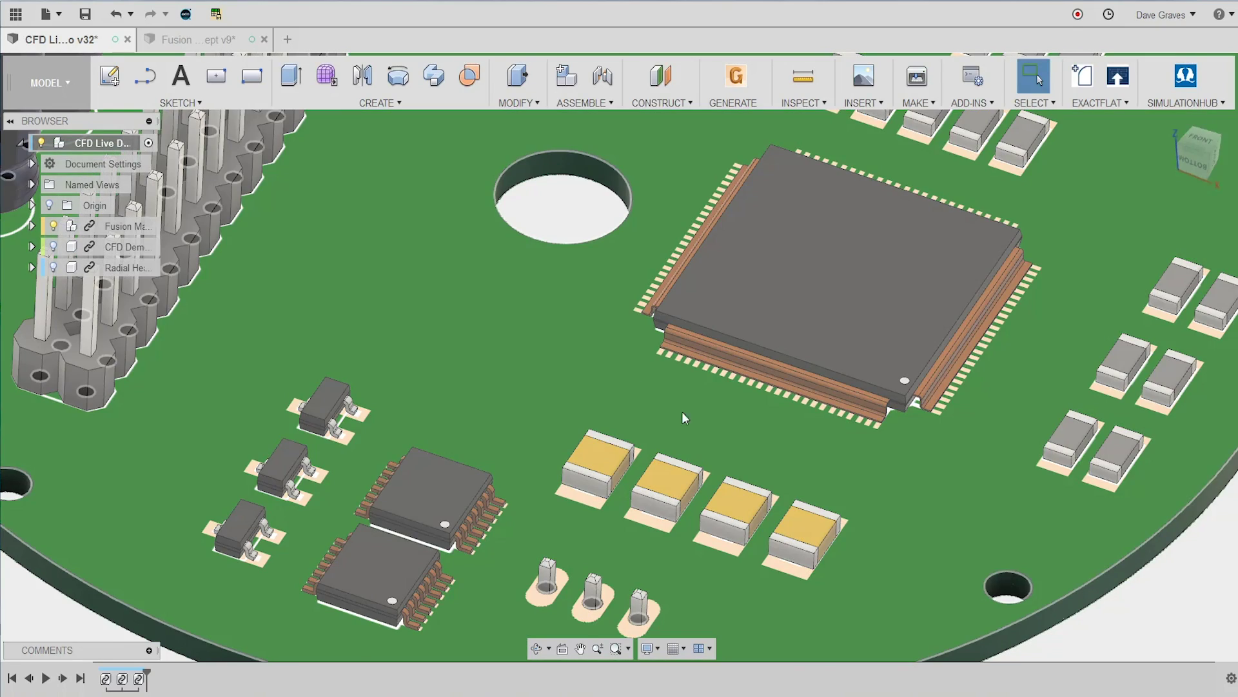
scroll(697, 419, down, 3)
shift+middle_drag(698, 419, 420, 322)
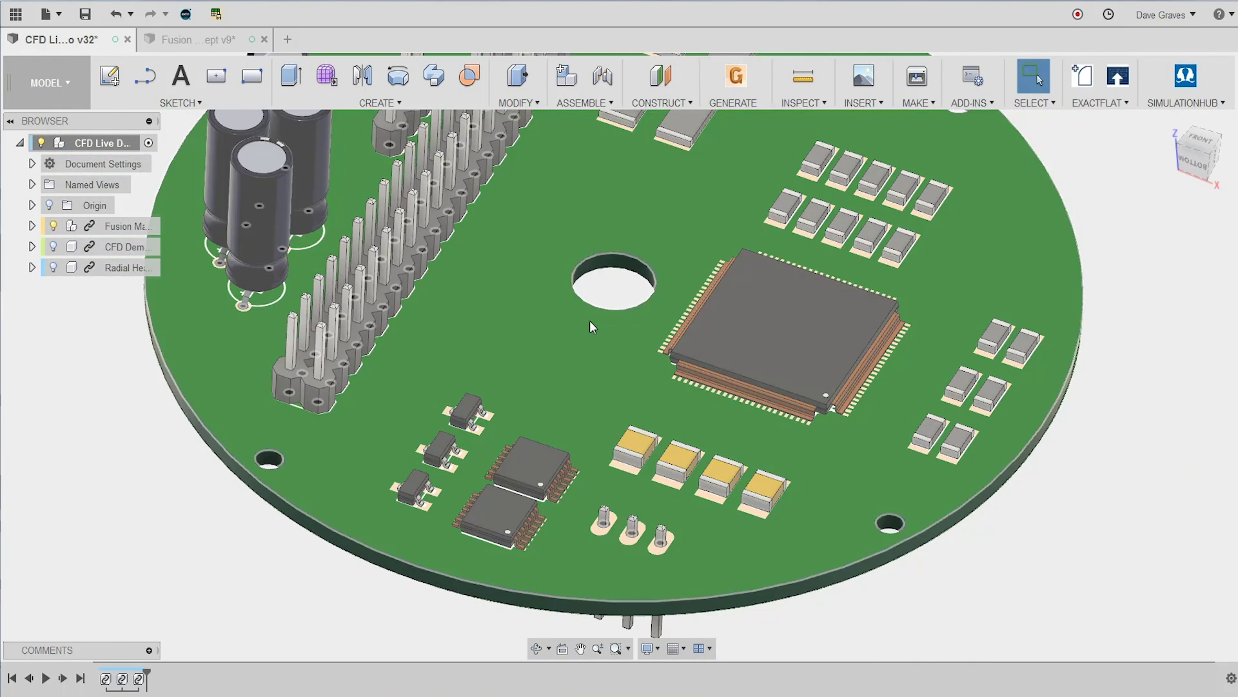
scroll(592, 327, down, 2)
shift+middle_drag(593, 327, 560, 213)
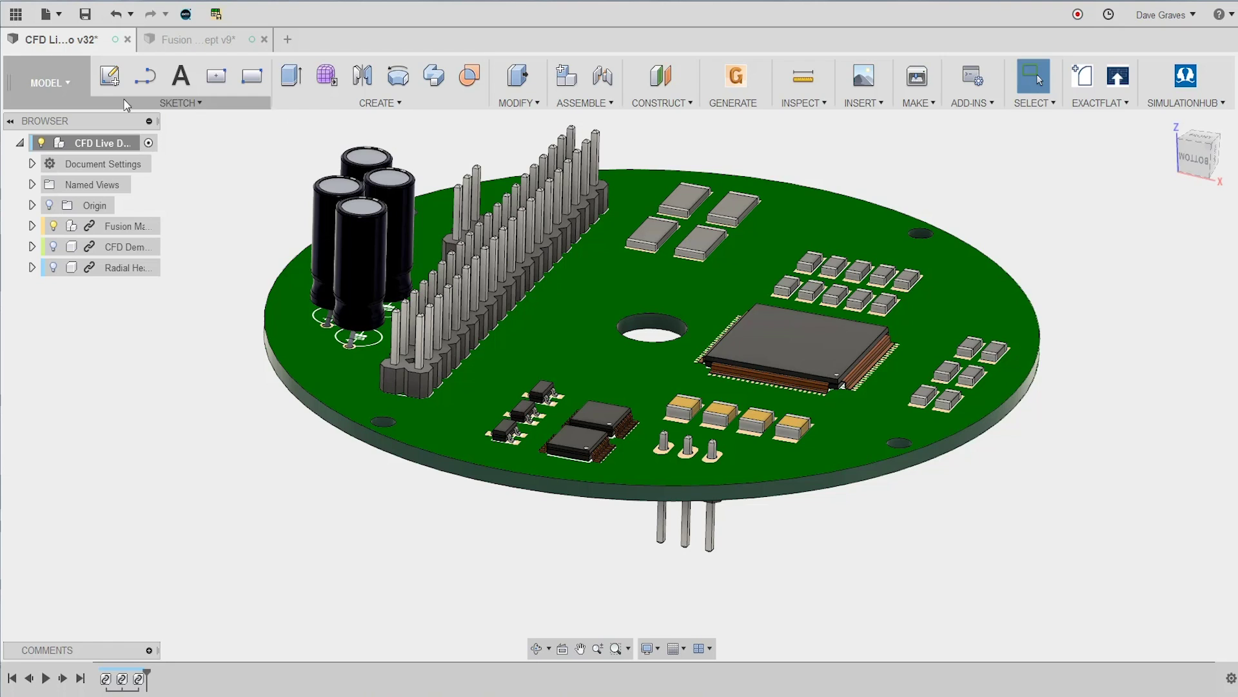
Switch to the Simulation workspace and open the board in the Simplify Model environment.
click(49, 85)
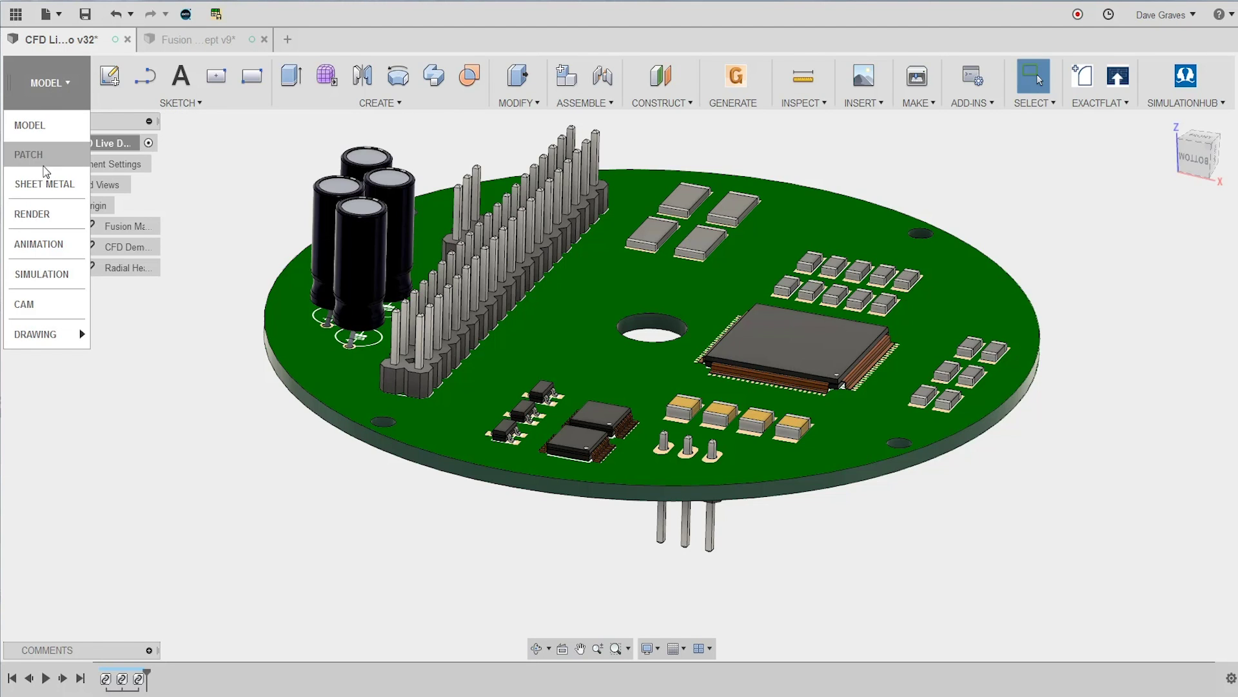
click(31, 274)
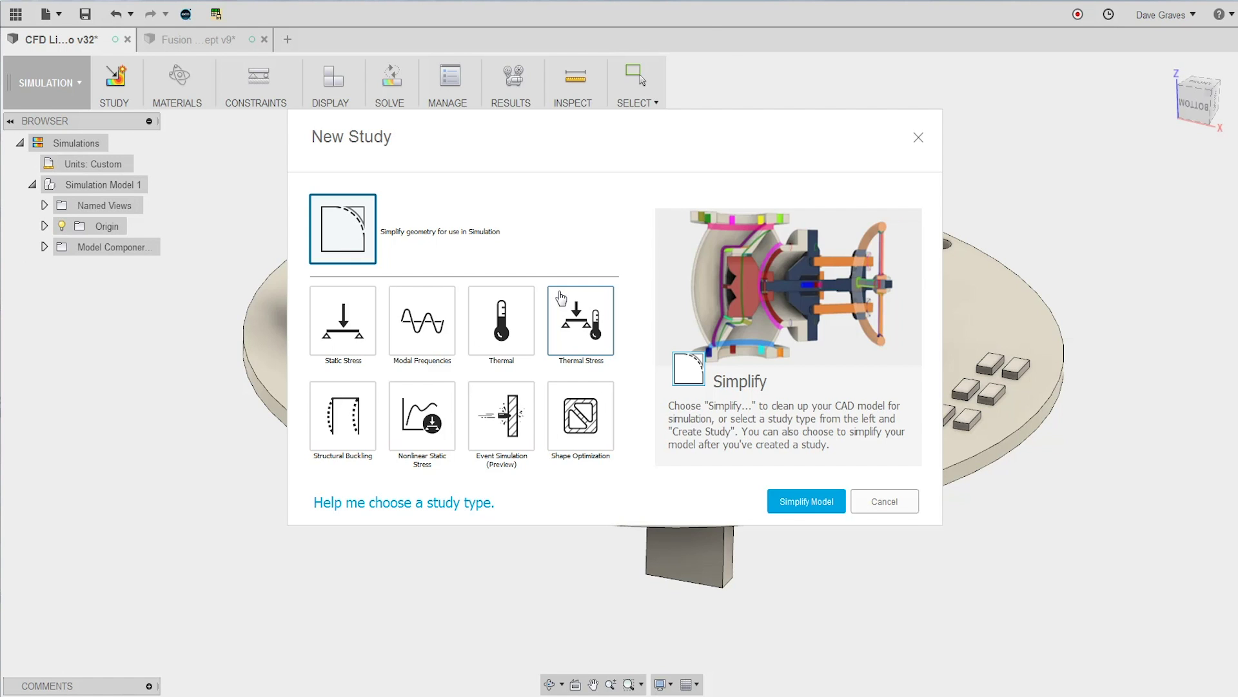
click(790, 503)
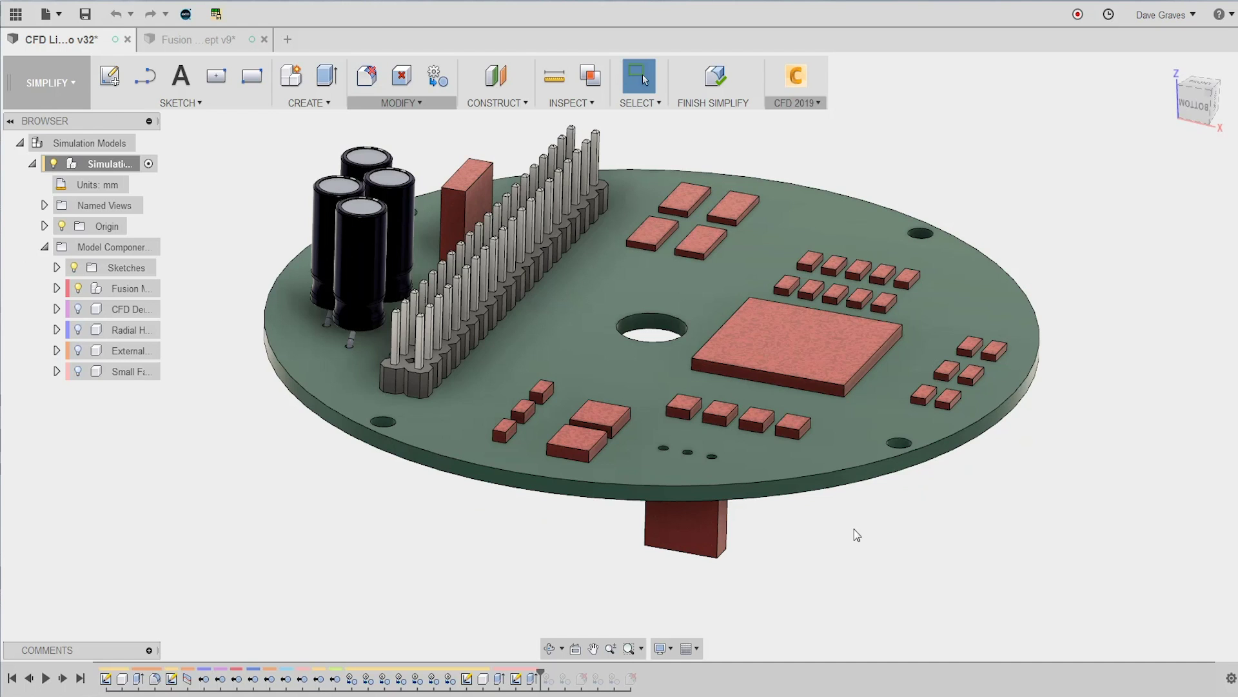
scroll(900, 558, down, 2)
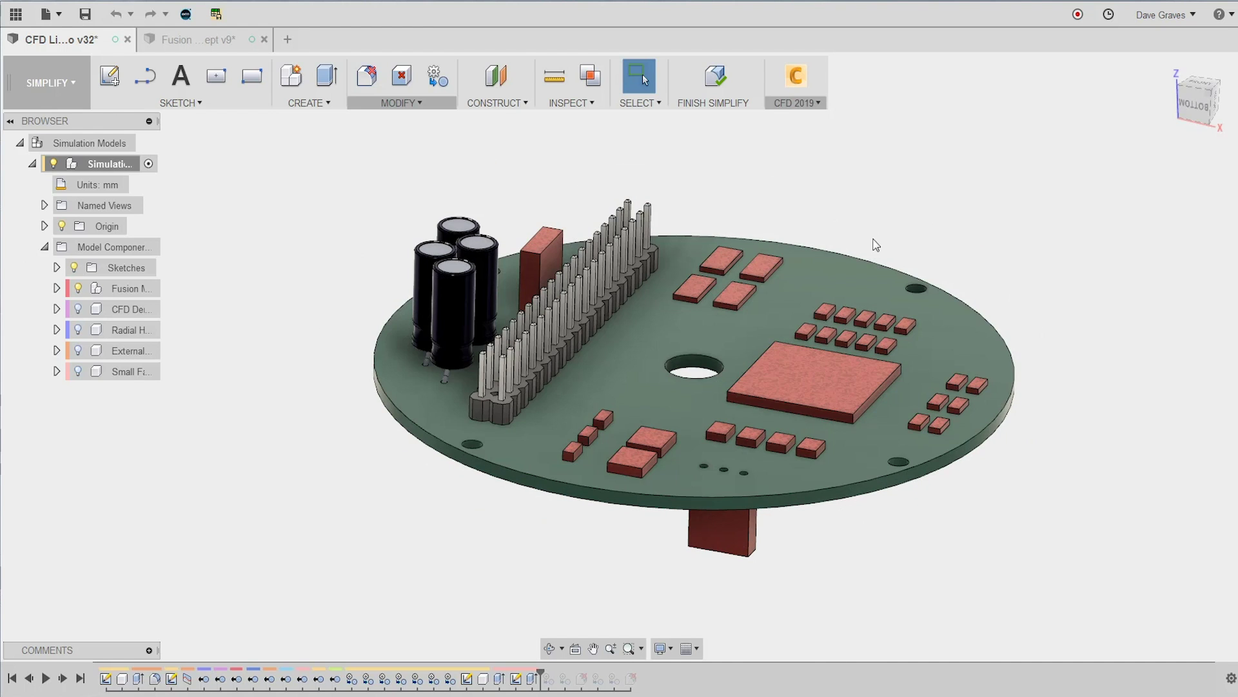
shift+middle_drag(870, 243, 888, 215)
key(Escape)
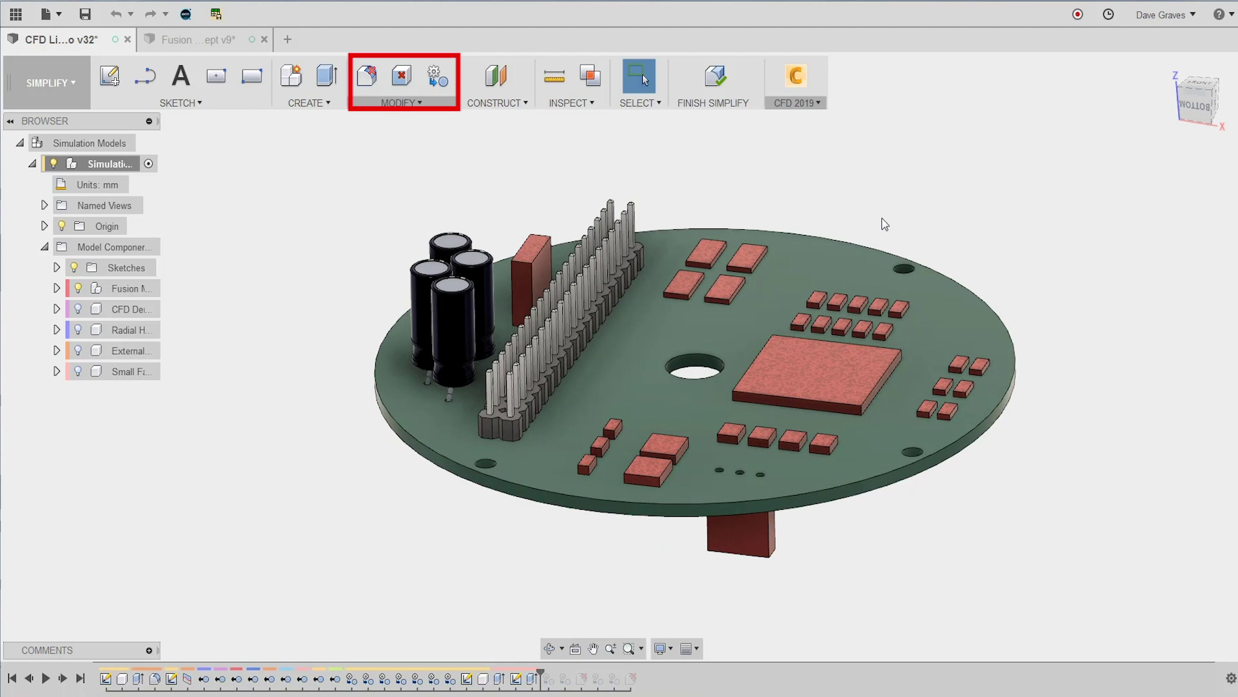
Replace the capacitors with cylinder primitives of length 13.238 mm.
click(447, 78)
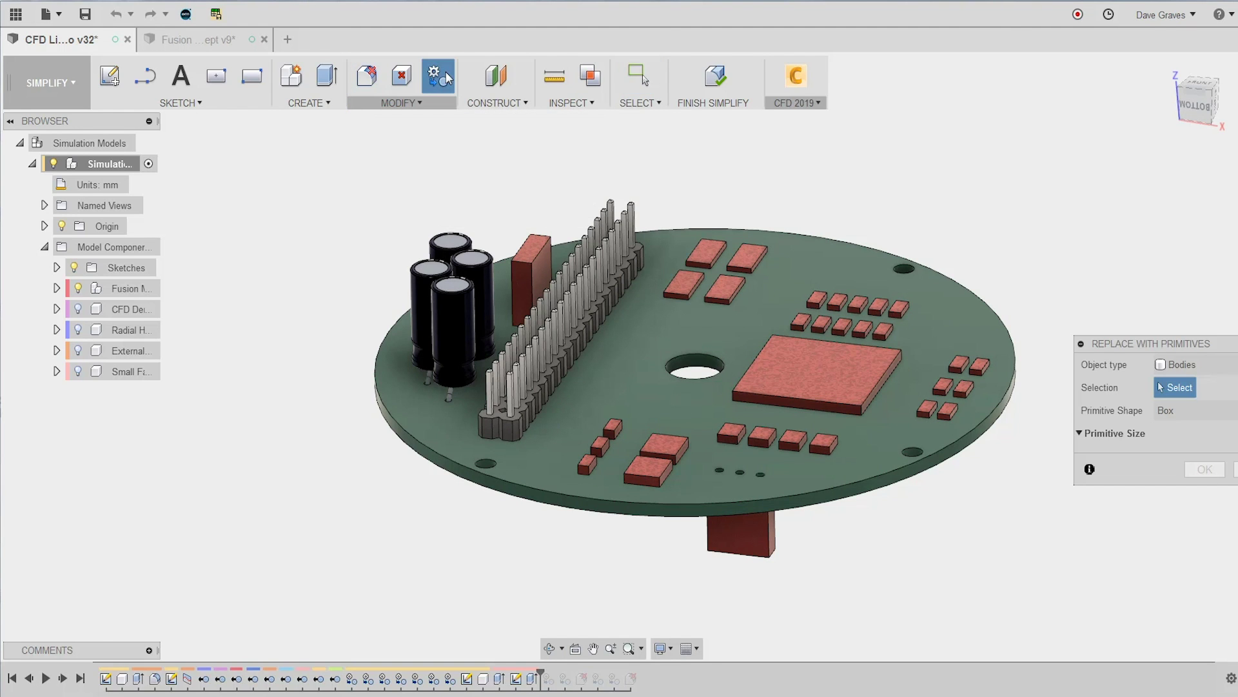
click(451, 315)
click(1198, 410)
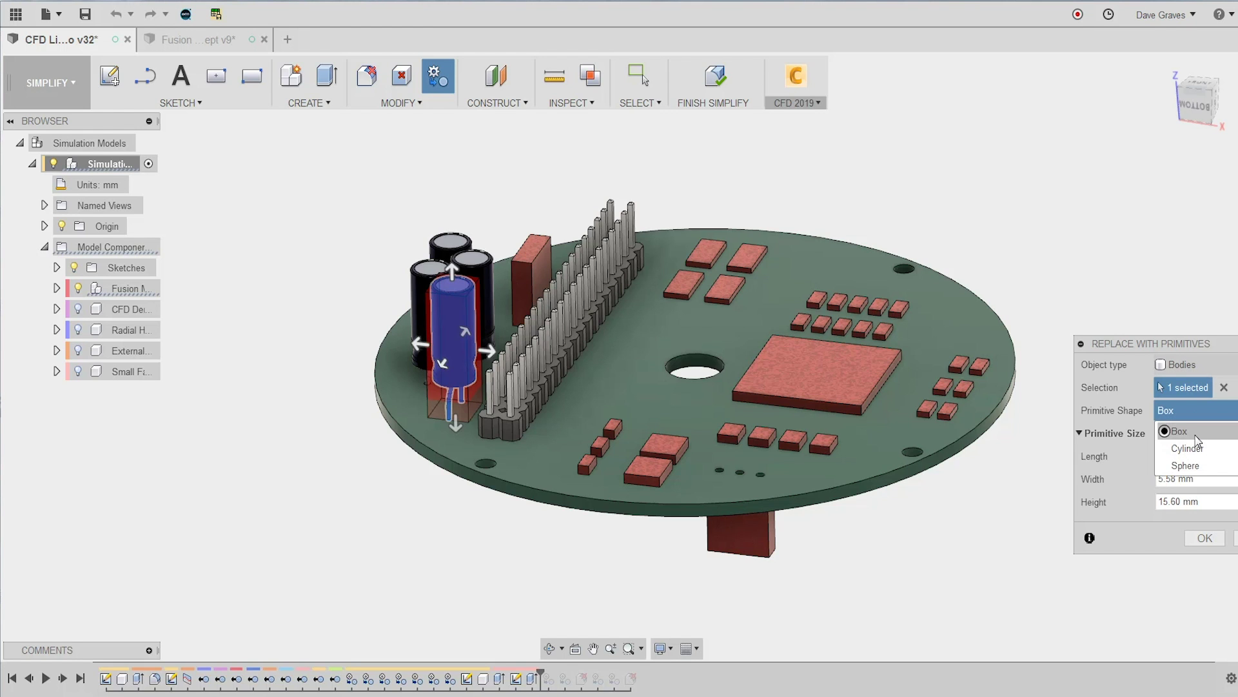
click(1187, 448)
scroll(461, 335, up, 2)
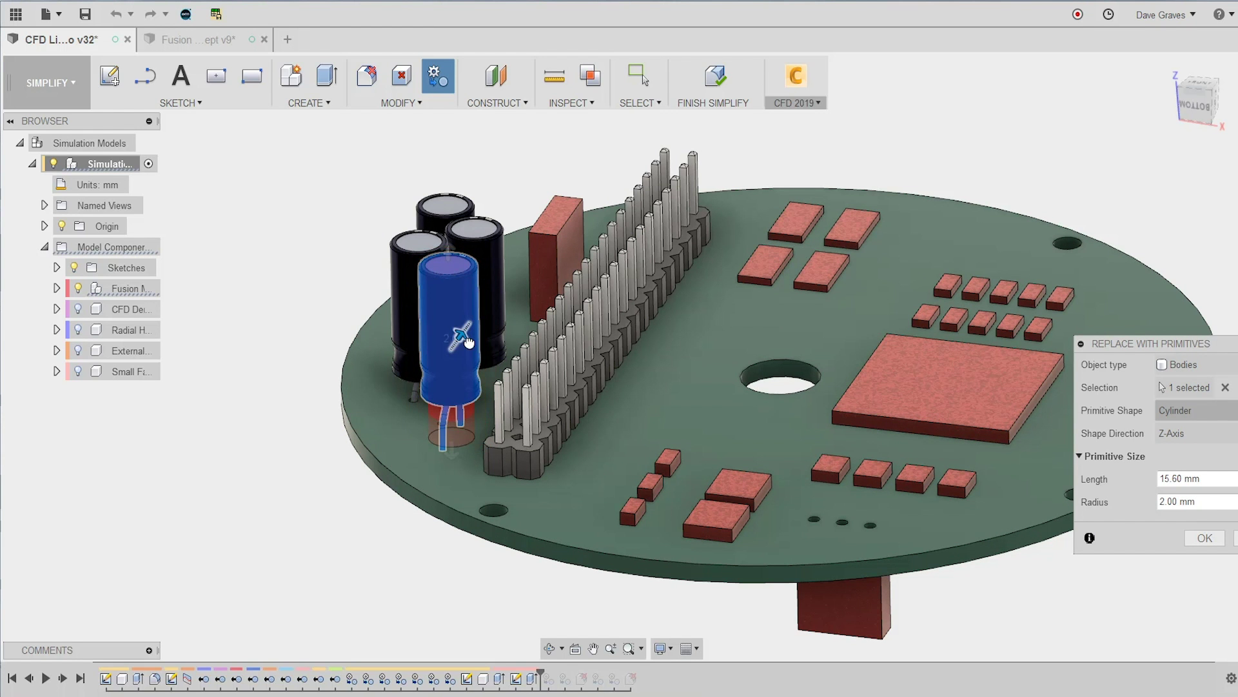
drag(452, 450, 452, 424)
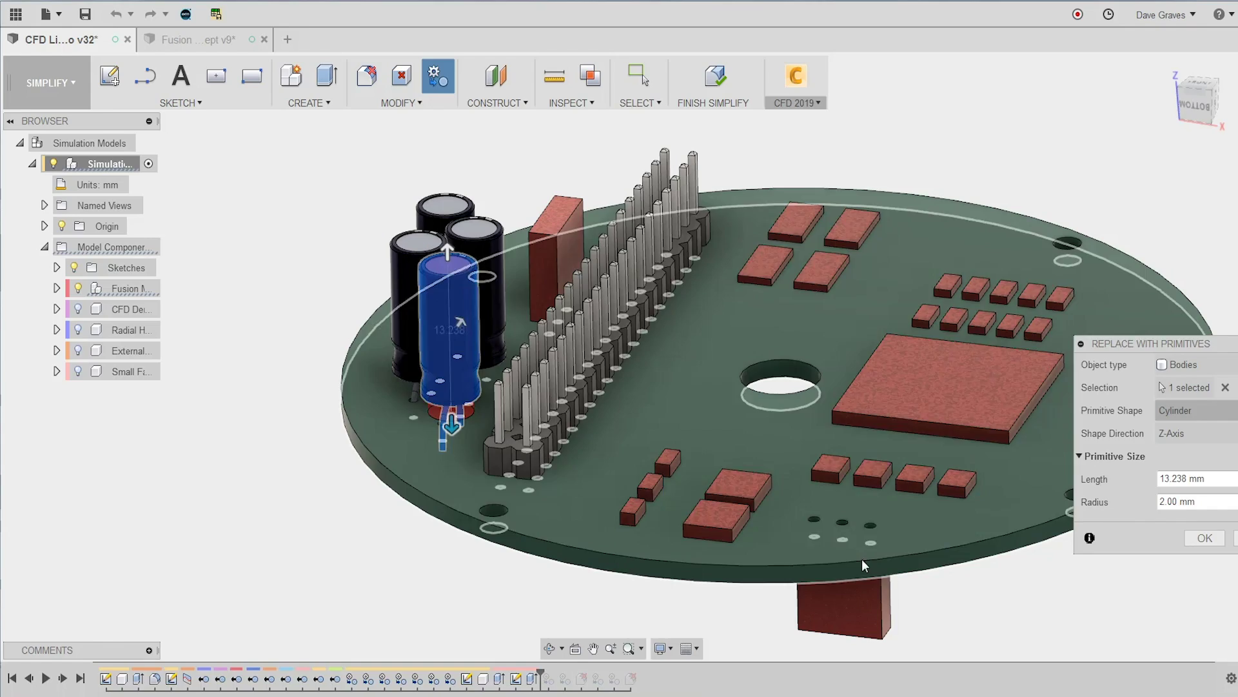
click(1205, 538)
Replace the pin header with a box primitive of height 8.04 mm.
shift+middle_drag(312, 279, 342, 277)
click(438, 76)
click(555, 268)
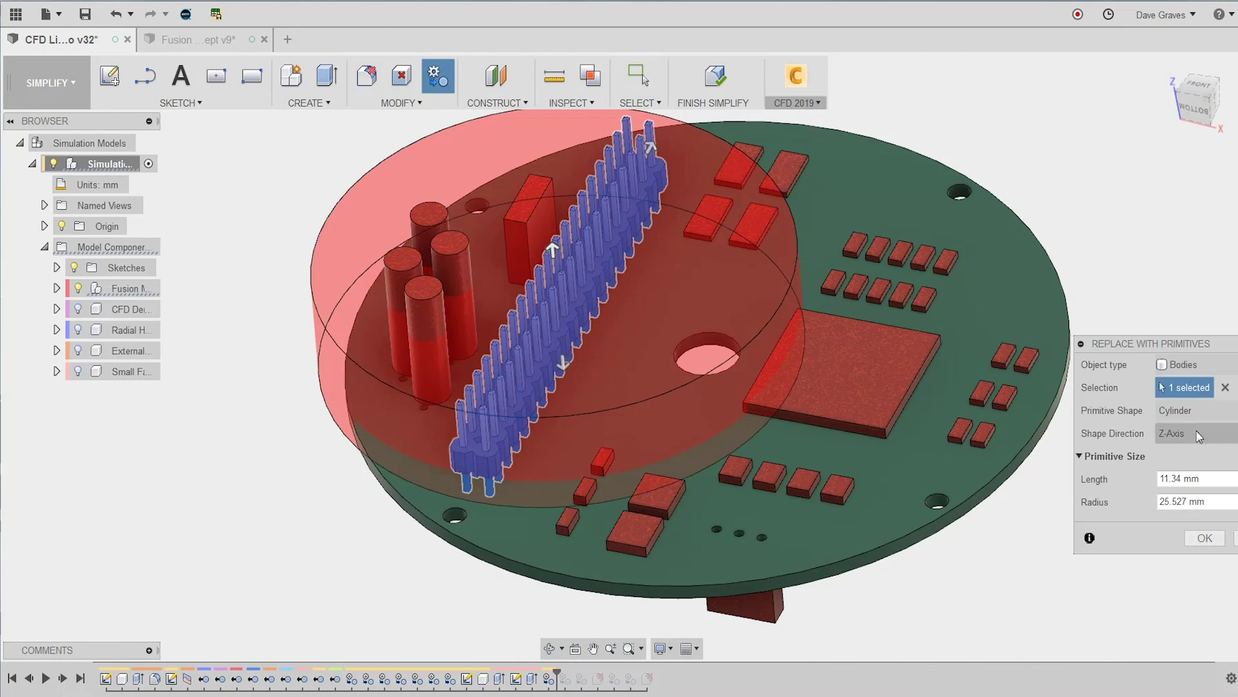
click(1196, 410)
click(1197, 426)
shift+middle_drag(600, 380, 588, 423)
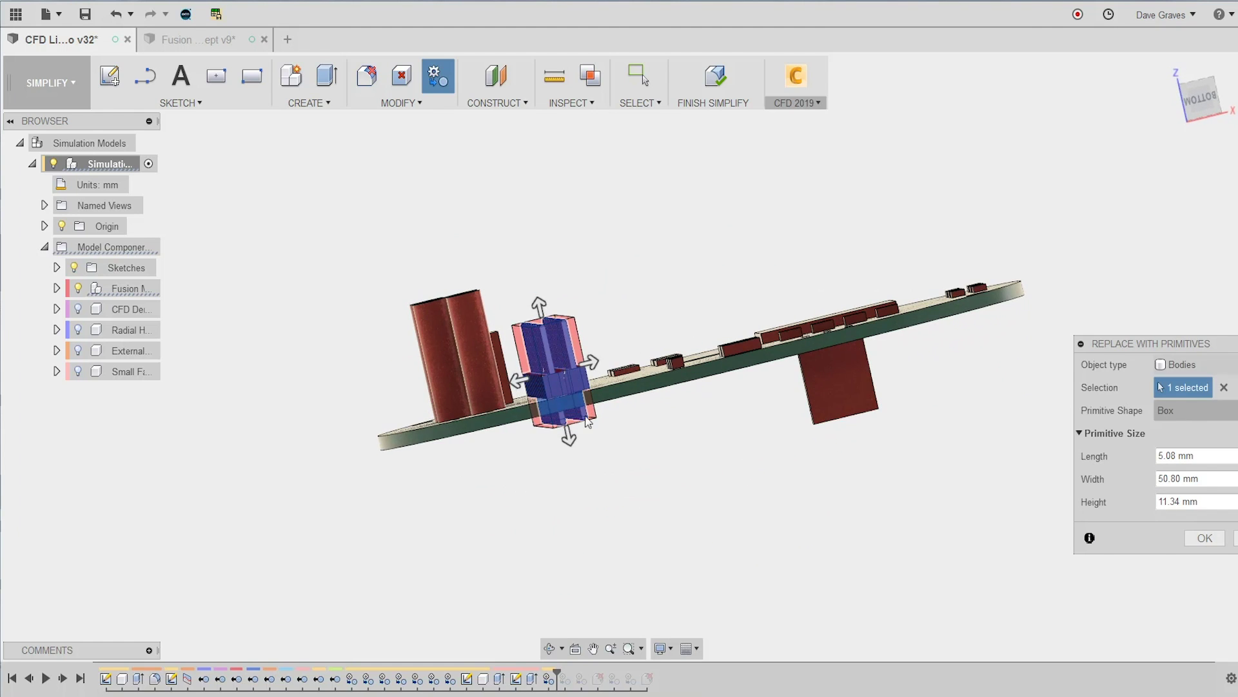
drag(569, 437, 561, 396)
shift+middle_drag(561, 396, 565, 361)
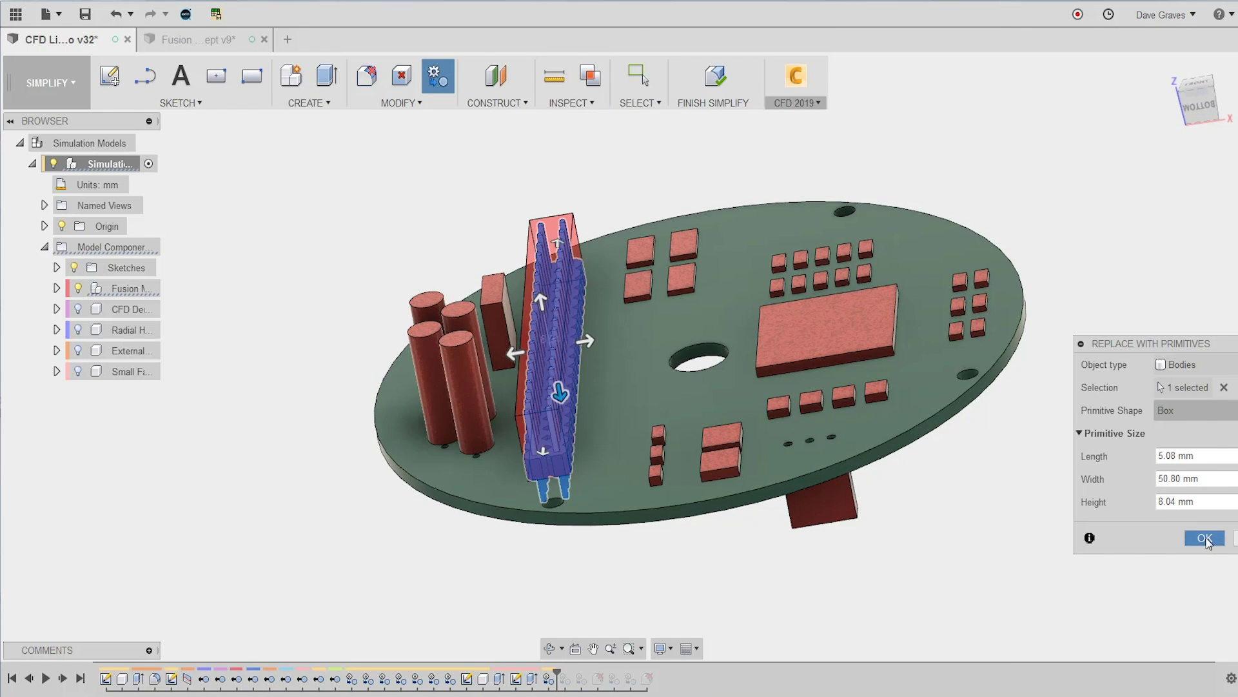
click(1205, 538)
shift+middle_drag(735, 284, 782, 445)
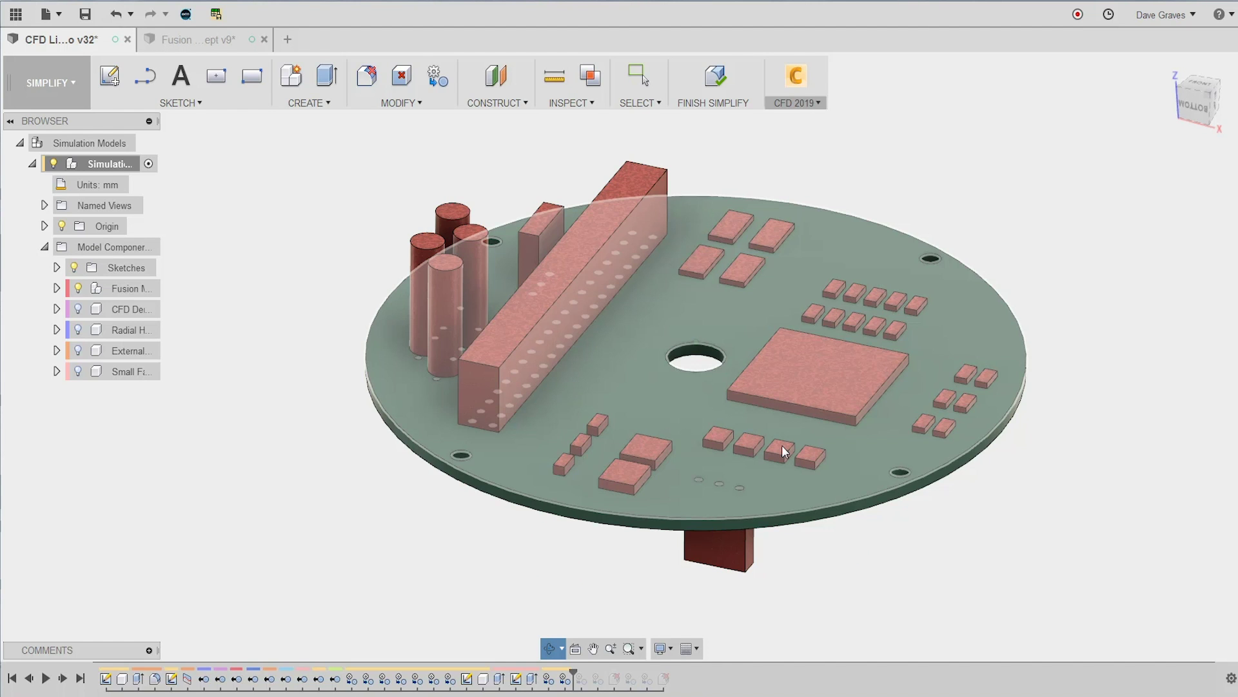
Delete the board's small holes and pin features with Remove Features, keeping the large central hole.
click(367, 75)
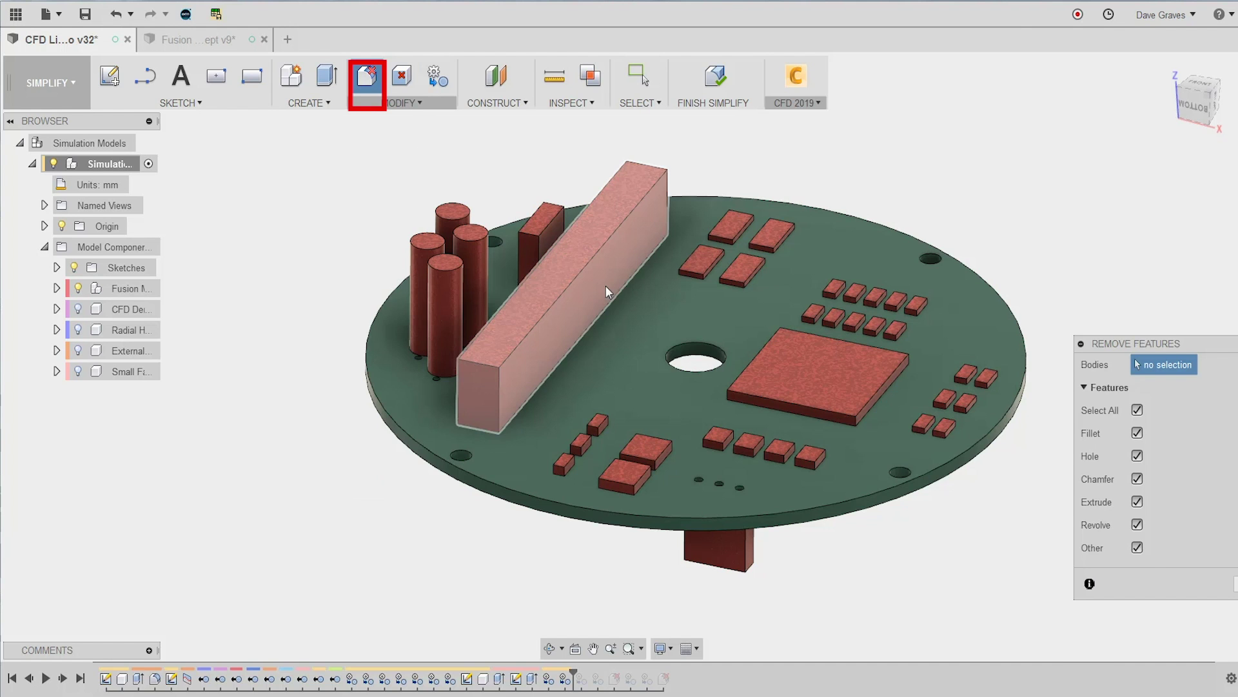
click(642, 315)
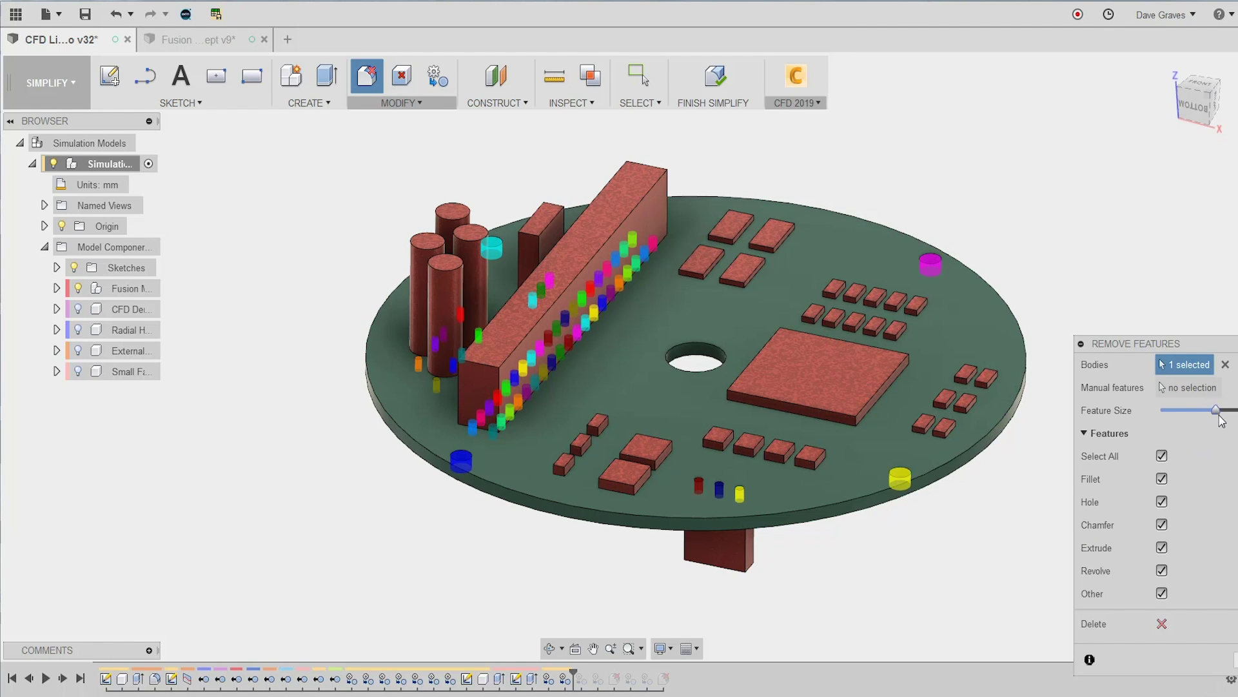
mouse_move(1217, 410)
mouse_down()
mouse_move(1233, 410)
mouse_move(1219, 410)
mouse_up()
click(1162, 624)
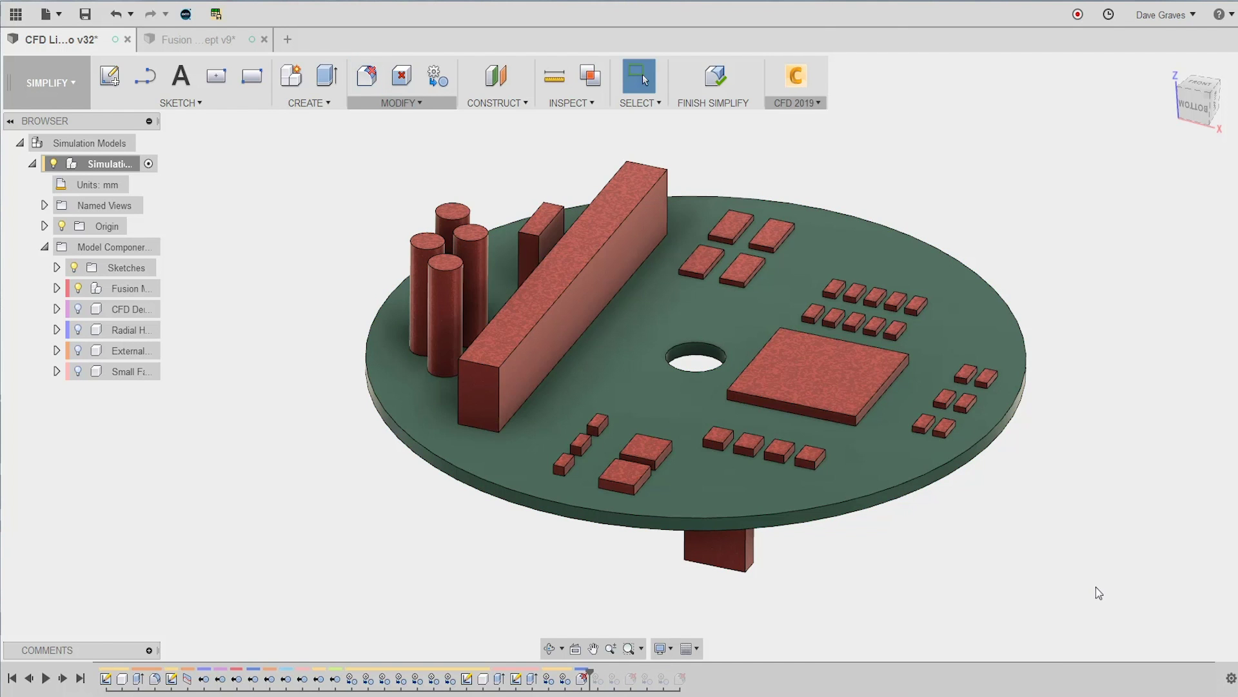
Launch the simplified board as a new Autodesk CFD 2019 simulation.
shift+middle_drag(1068, 552, 1025, 489)
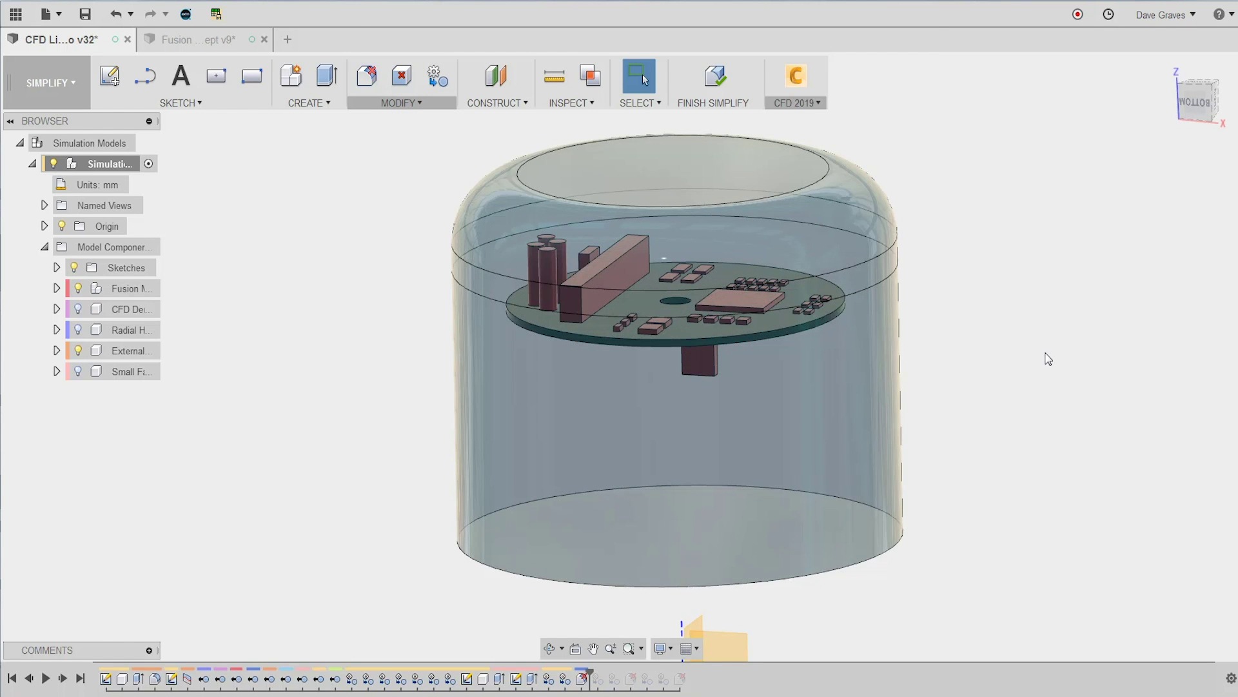
click(819, 105)
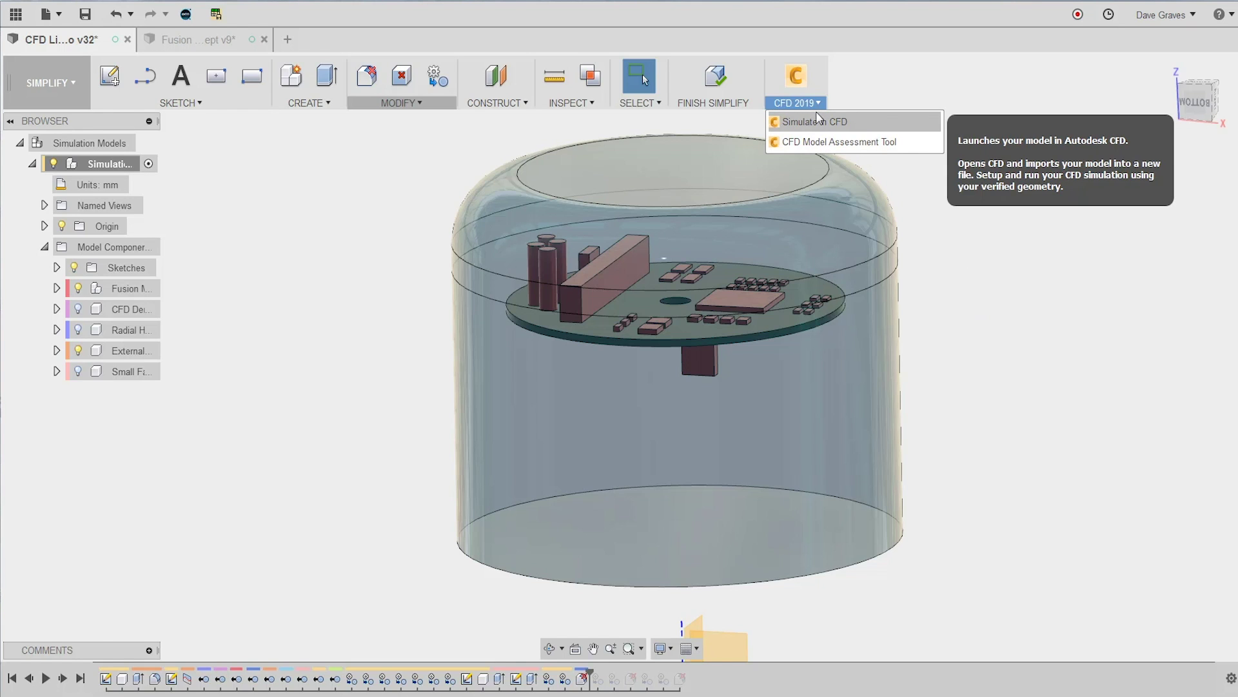
click(818, 122)
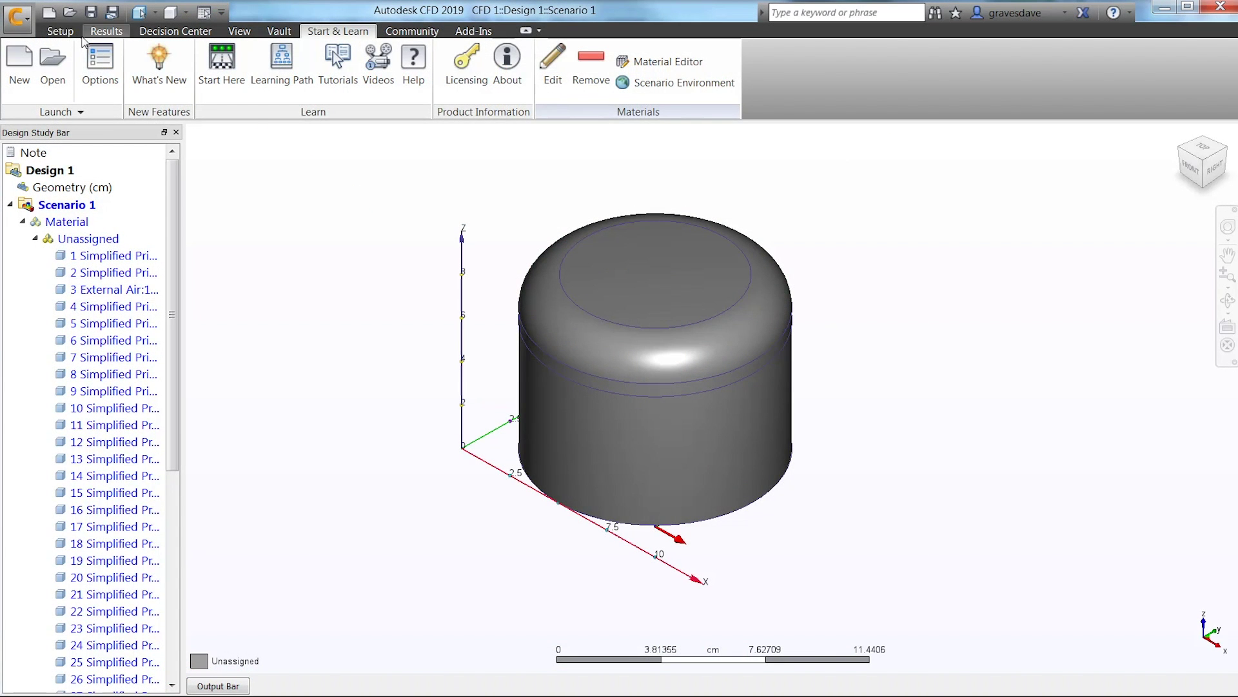
Assign materials to the air enclosure and the circuit board on the Setup tab.
click(62, 31)
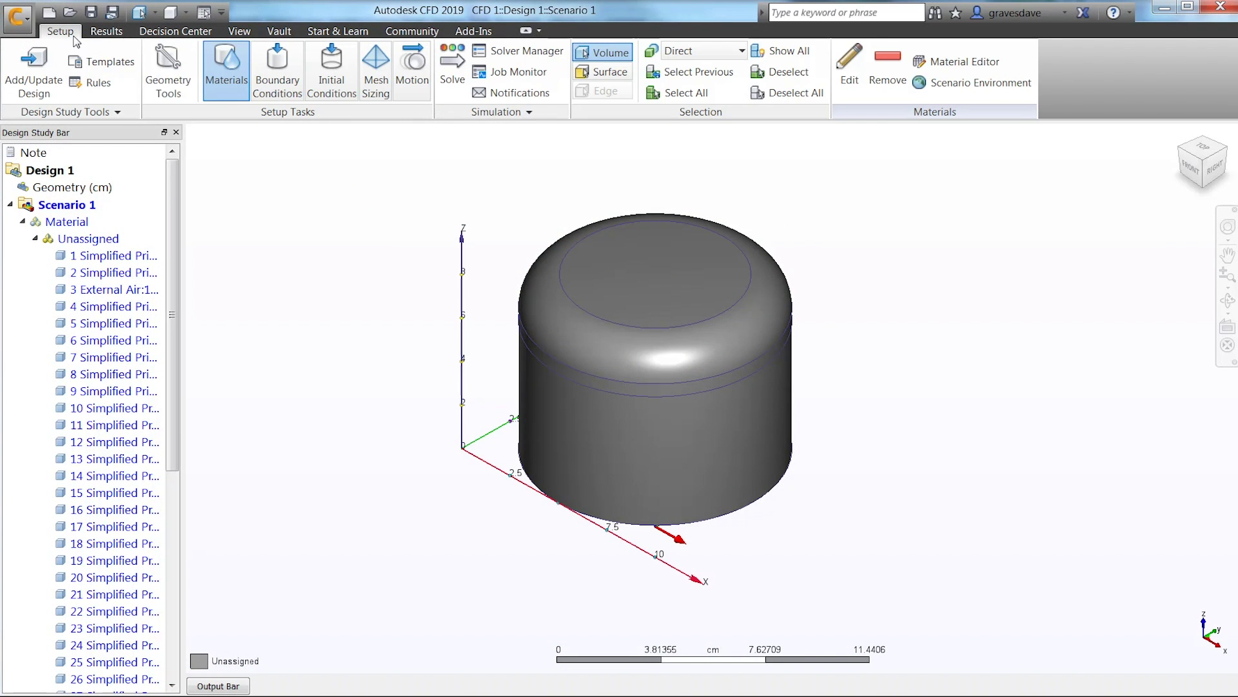
click(593, 395)
right_click(593, 395)
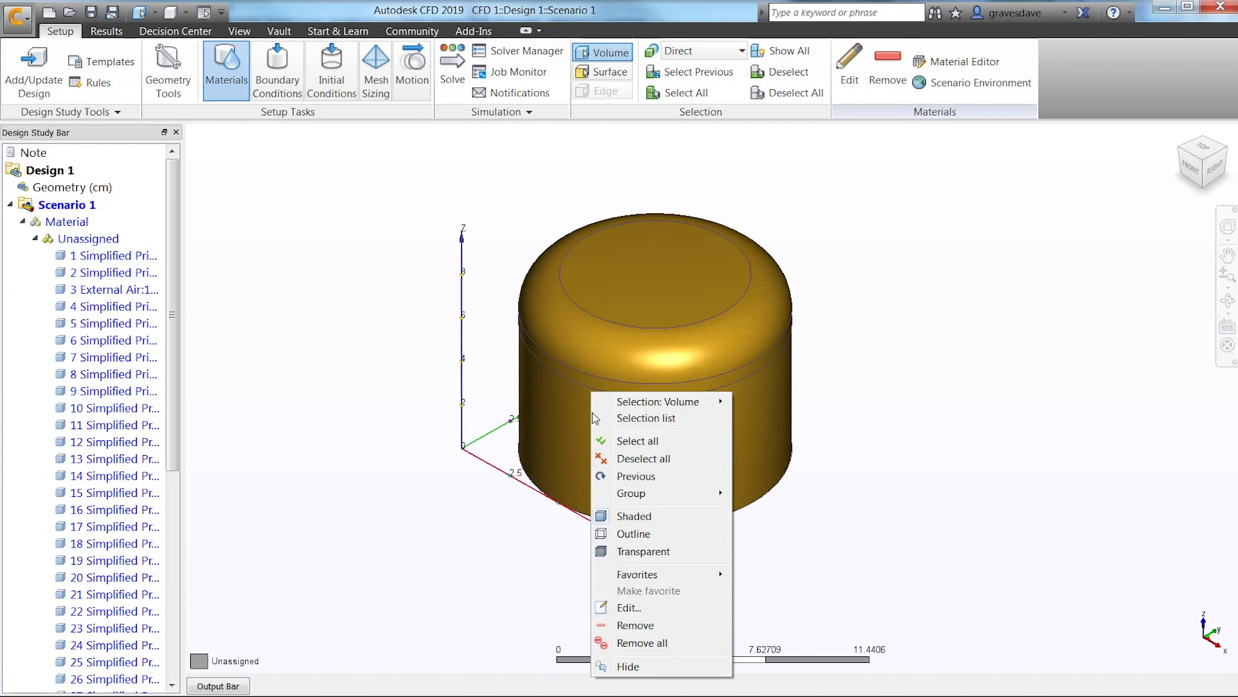
click(632, 606)
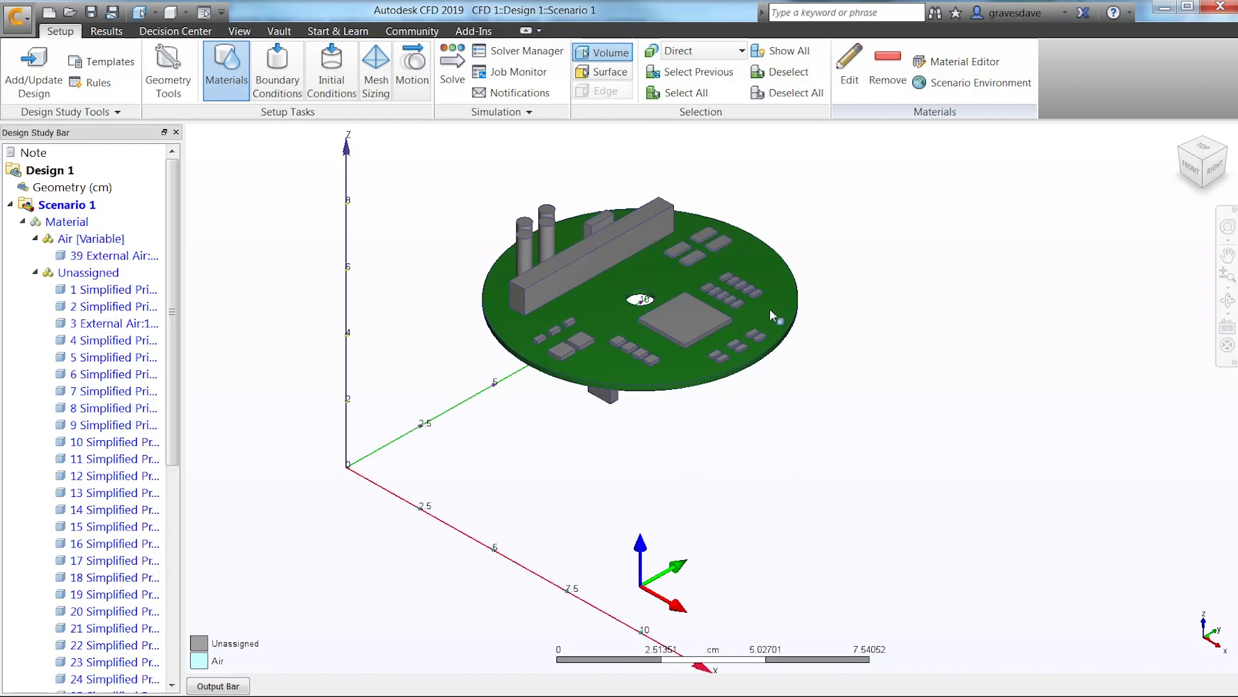
click(768, 308)
right_click(767, 309)
click(794, 525)
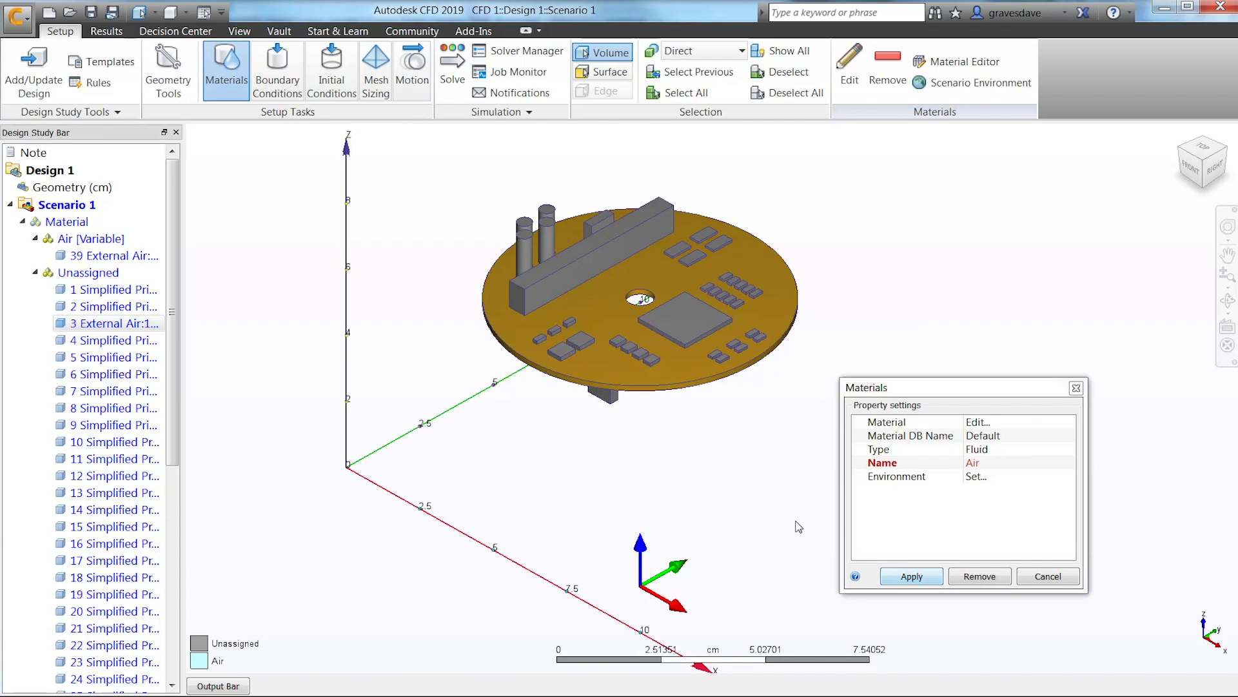
click(993, 450)
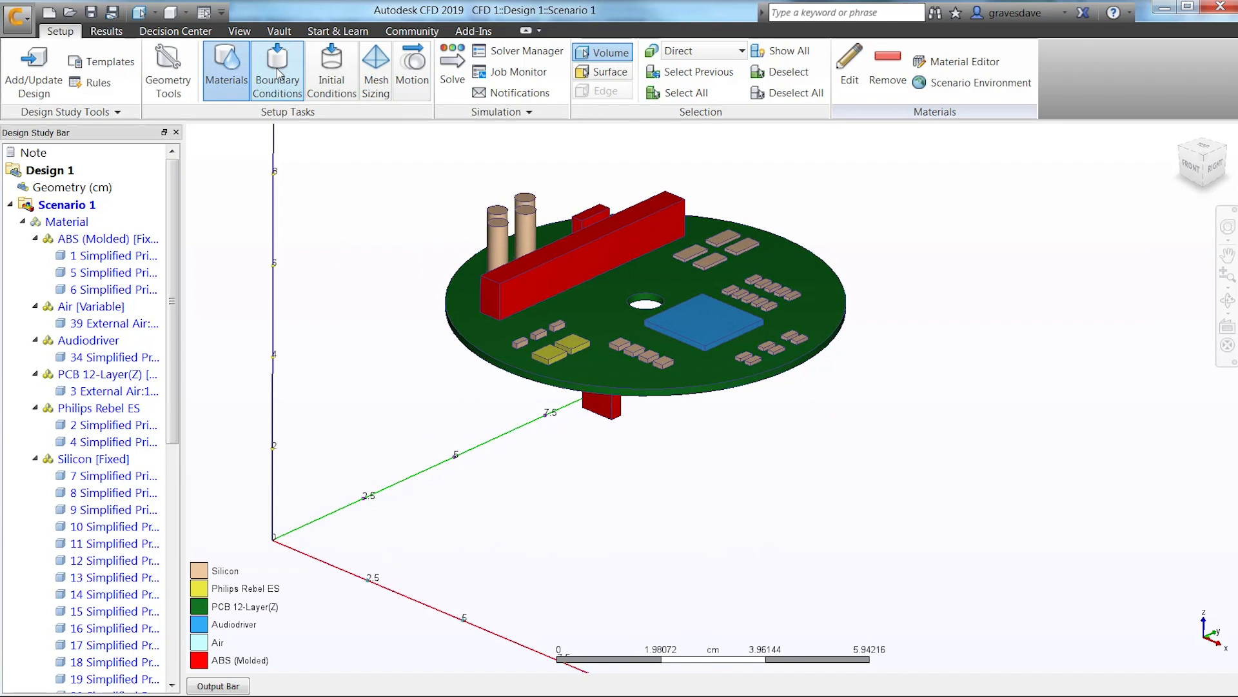
Create a Total Heat Generation boundary condition on the two small components.
click(277, 71)
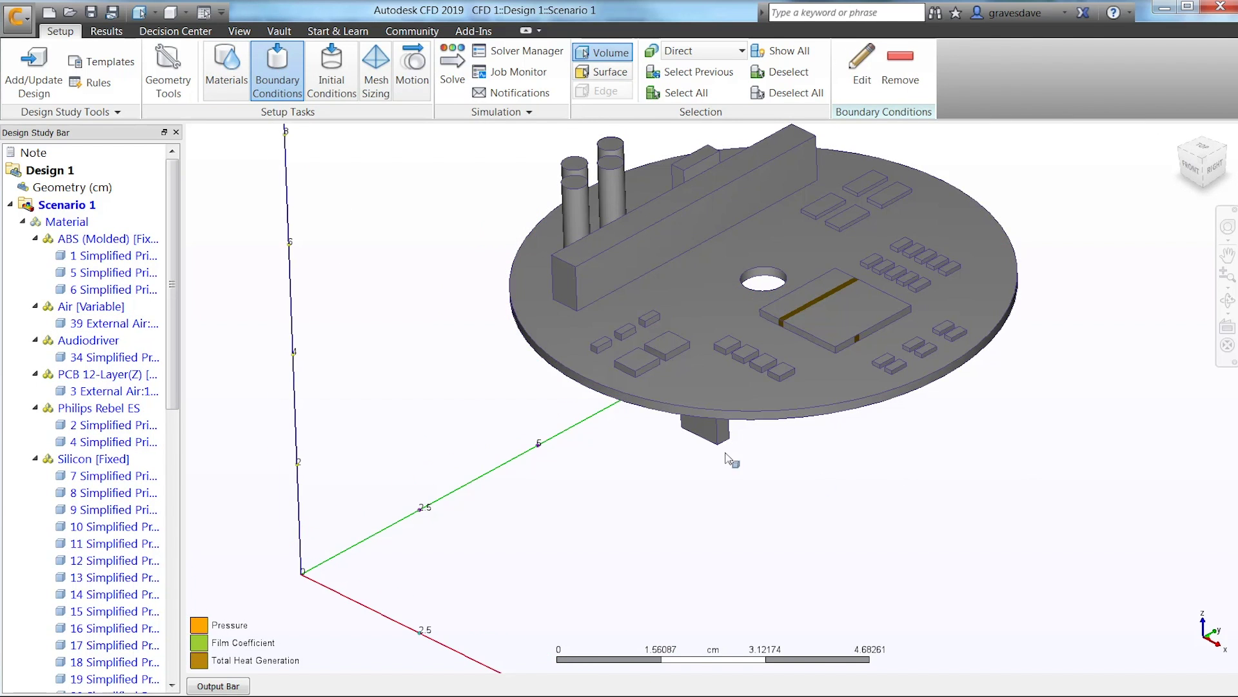
click(643, 363)
scroll(643, 363, up, 3)
right_click(692, 326)
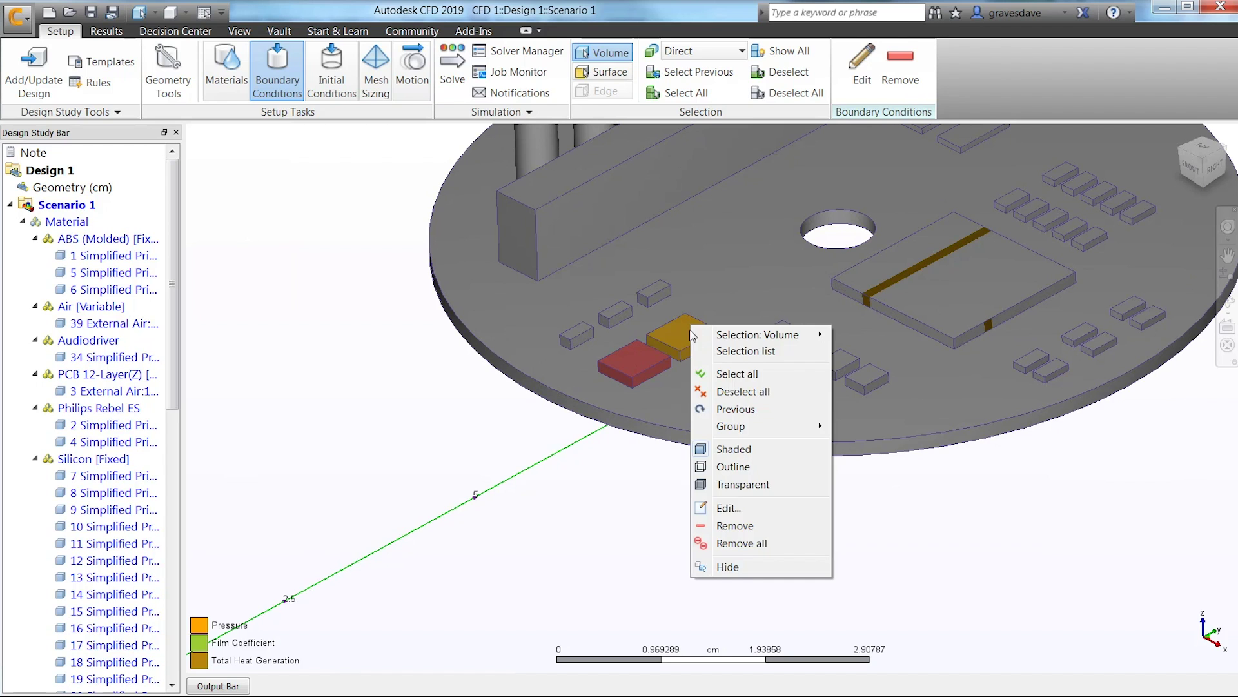
click(726, 508)
click(910, 490)
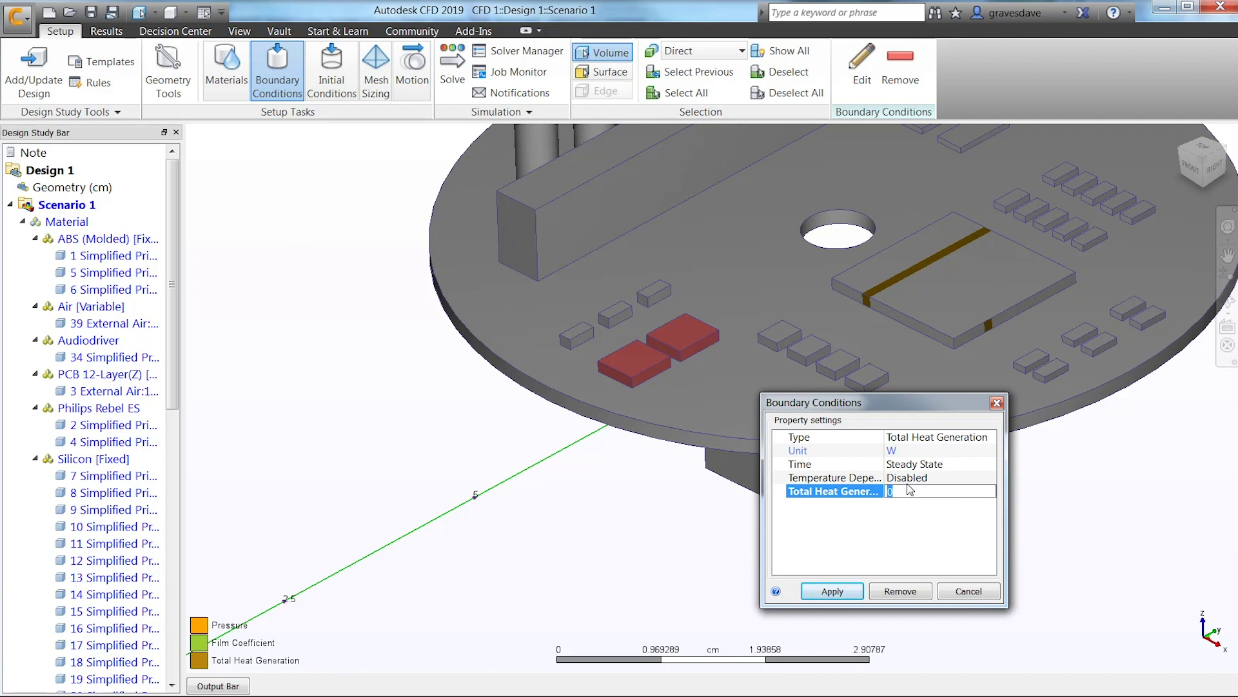
Enter 0.01 W heat generation, enable heat transfer, set gravity to 0,0,-1, and solve.
text(.01)
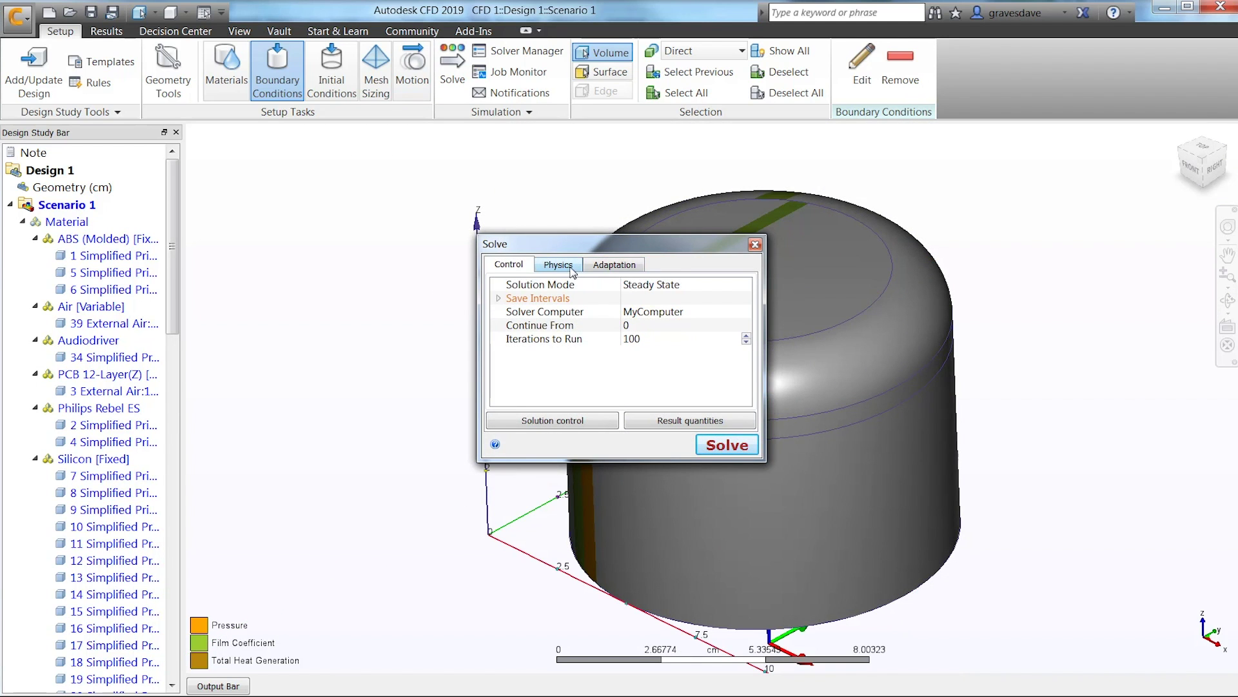
click(572, 267)
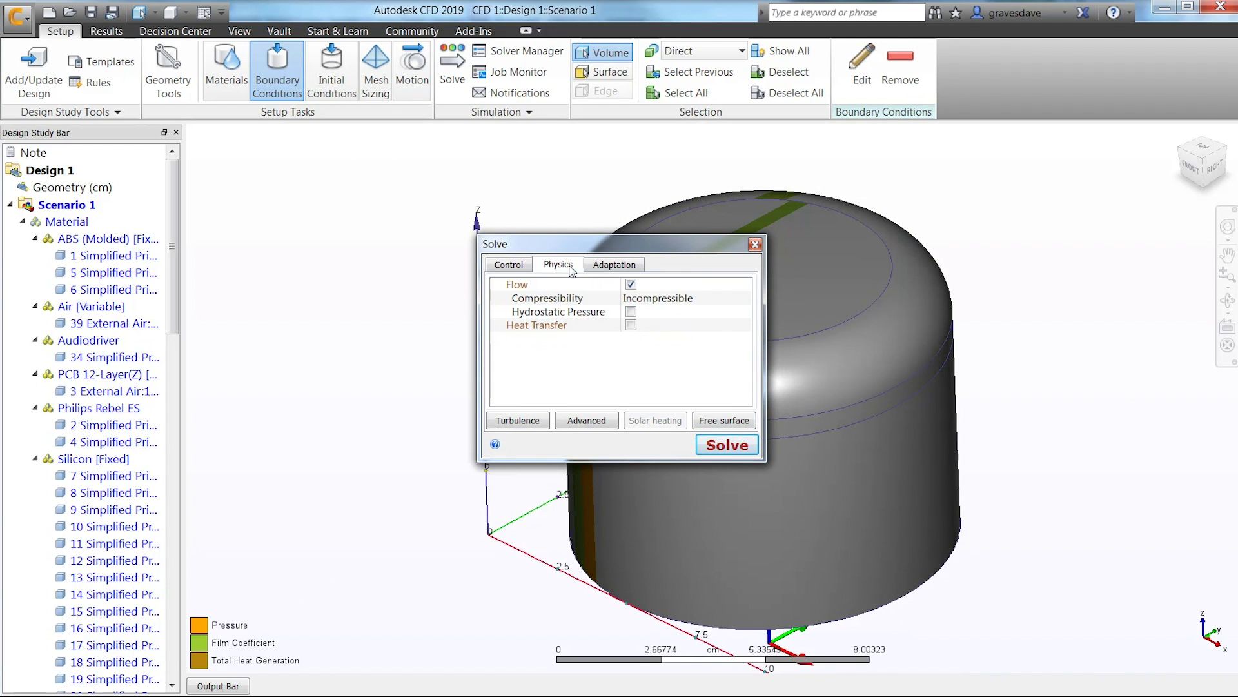
click(630, 325)
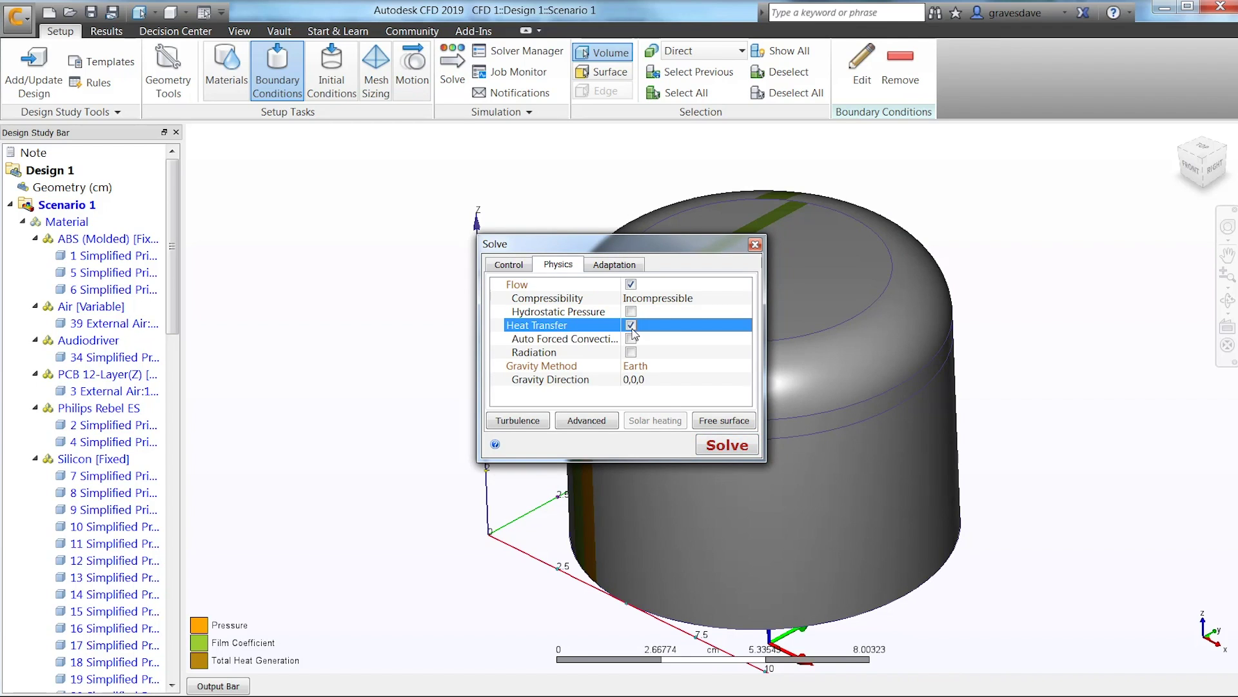
click(645, 380)
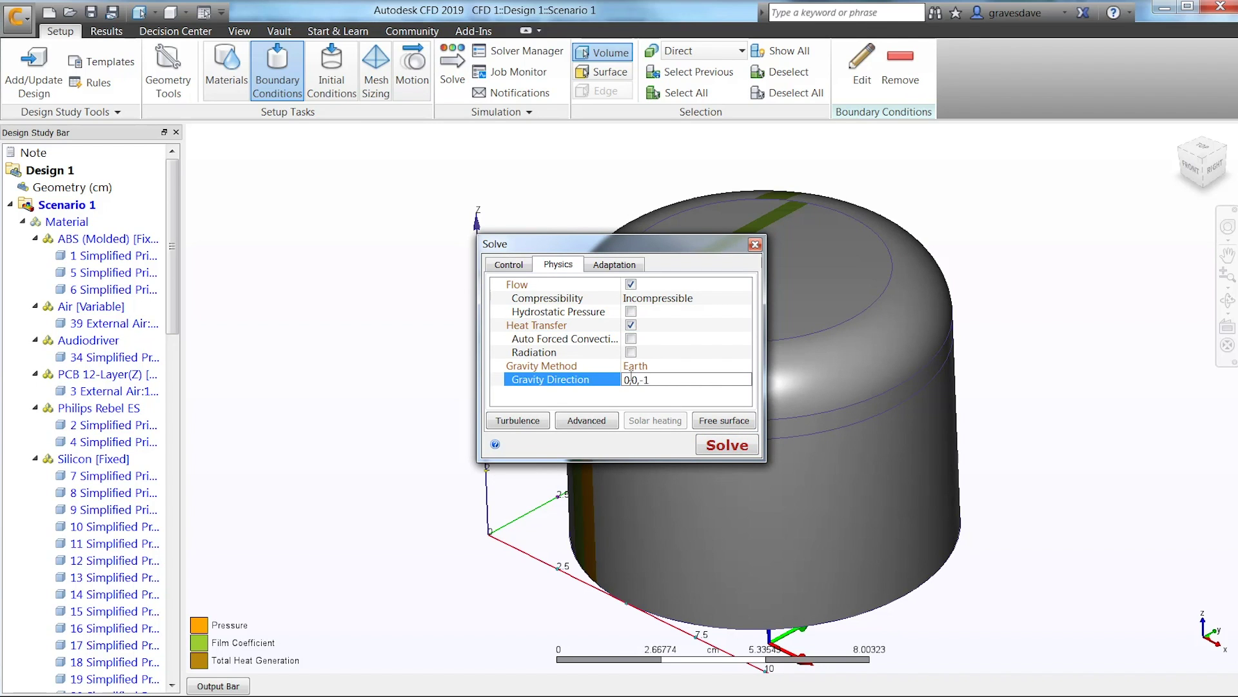
click(722, 445)
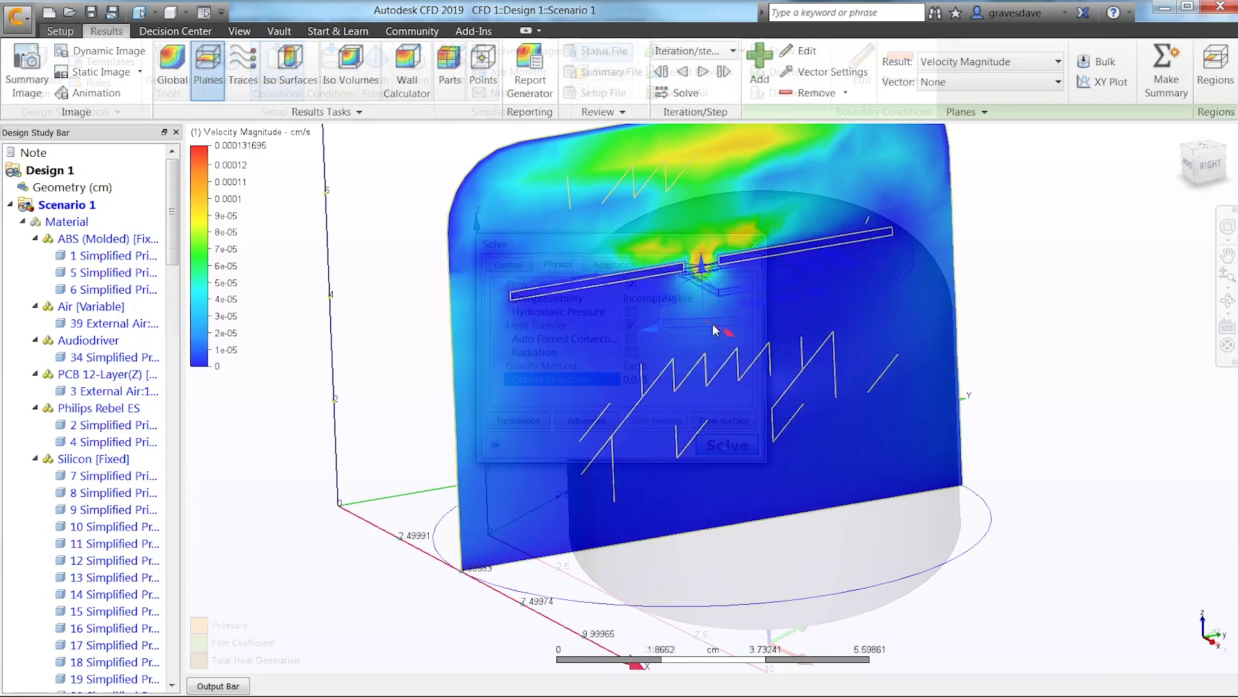
drag(712, 323, 672, 258)
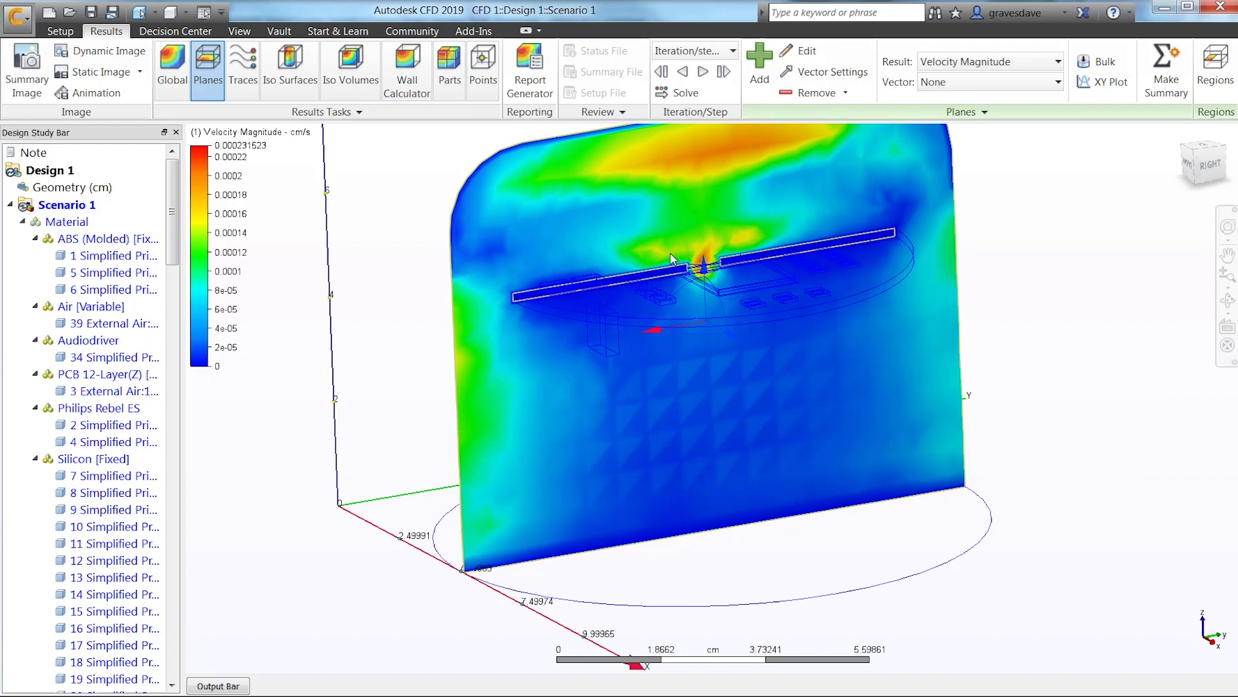
Show velocity vectors on the results plane and lengthen them.
right_click(671, 222)
click(737, 251)
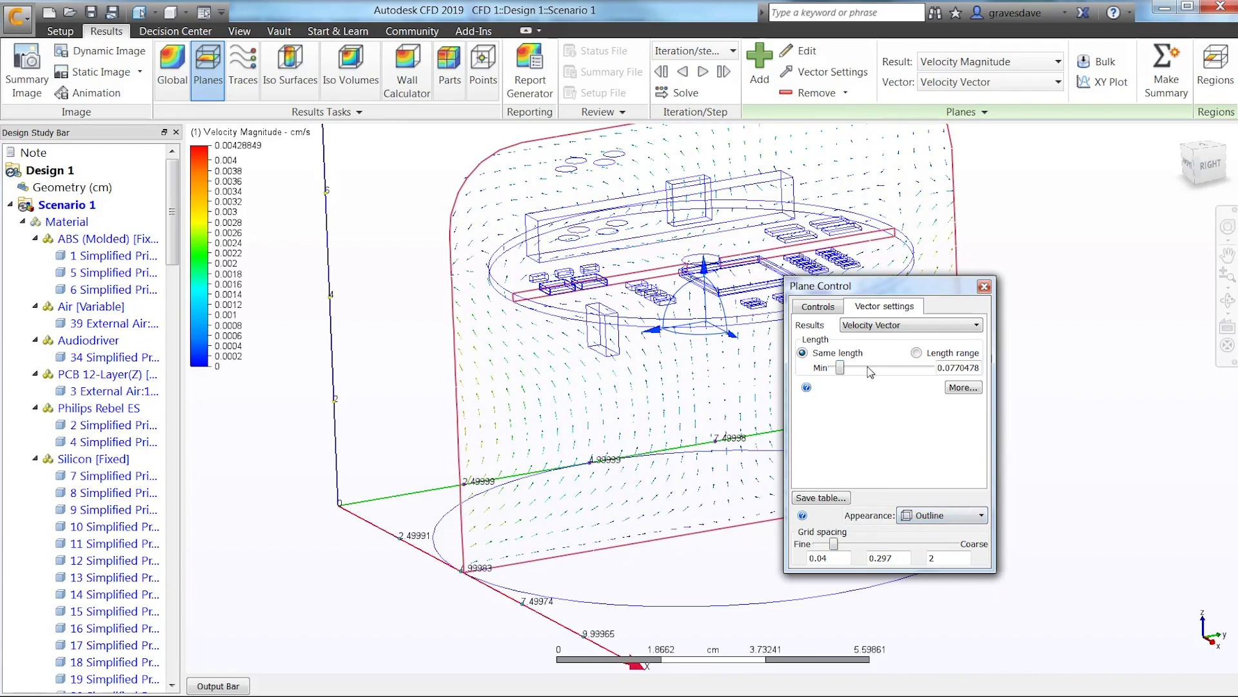
click(871, 368)
click(871, 367)
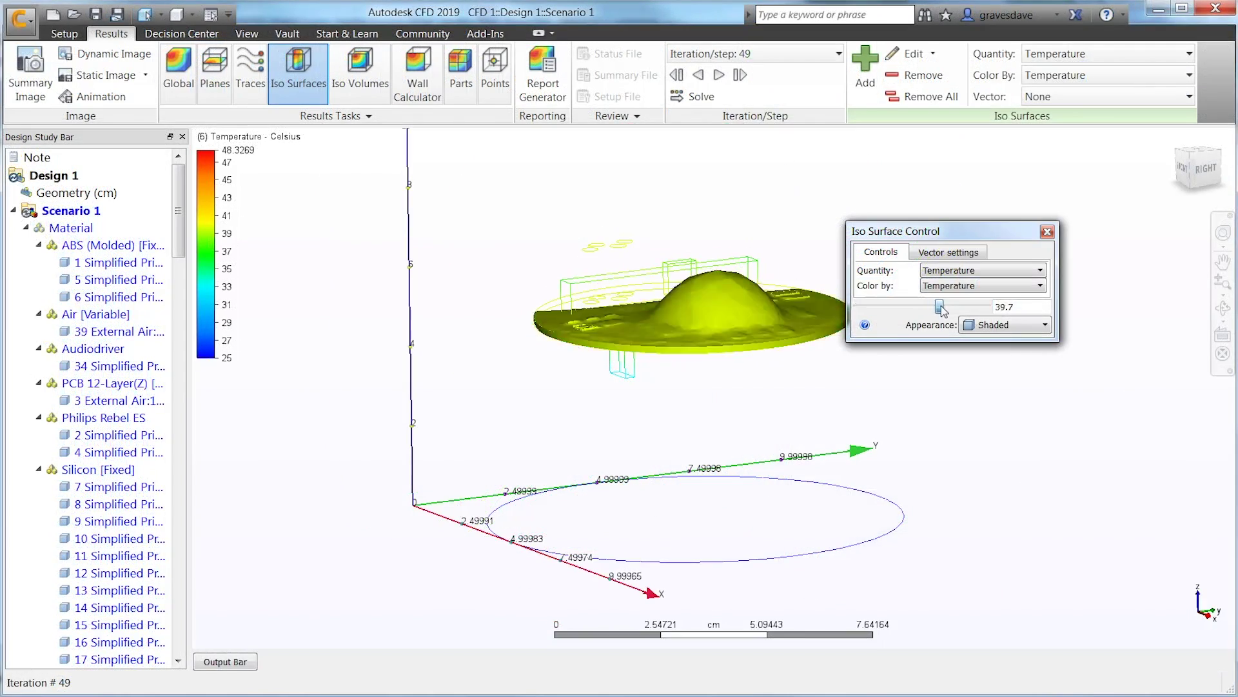
Raise the temperature iso value to about 40.6, then switch iso surfaces to Velocity Magnitude.
drag(941, 310, 891, 308)
click(948, 278)
click(949, 289)
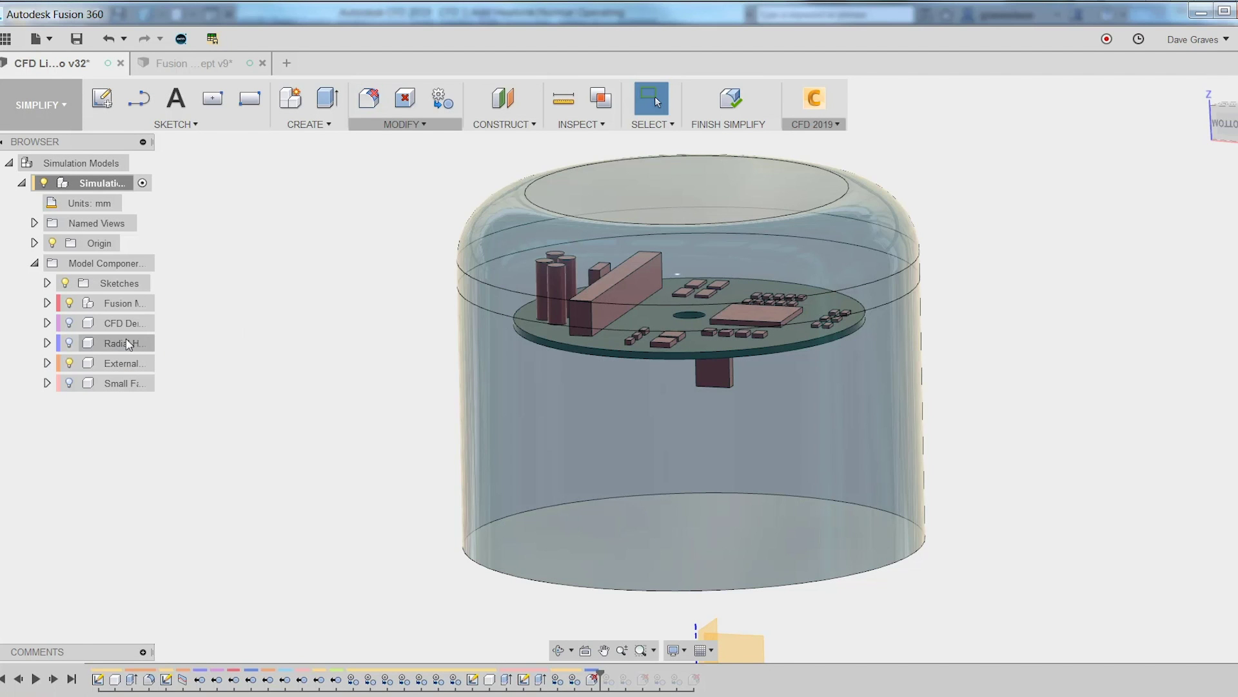
Show the heatsink and send the model to CFD, updating the Add Heatsink design in study CFD 1.
click(69, 323)
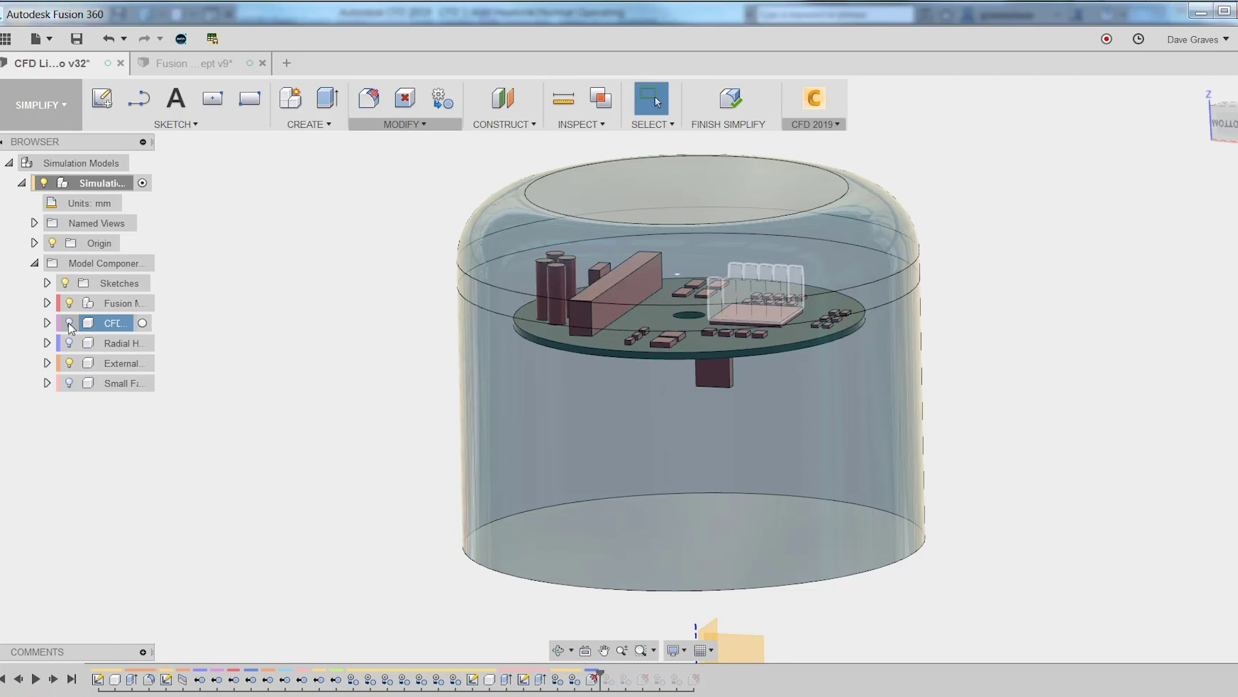
mouse_move(315, 266)
shift+middle_down()
mouse_move(316, 290)
mouse_move(316, 280)
shift+middle_up()
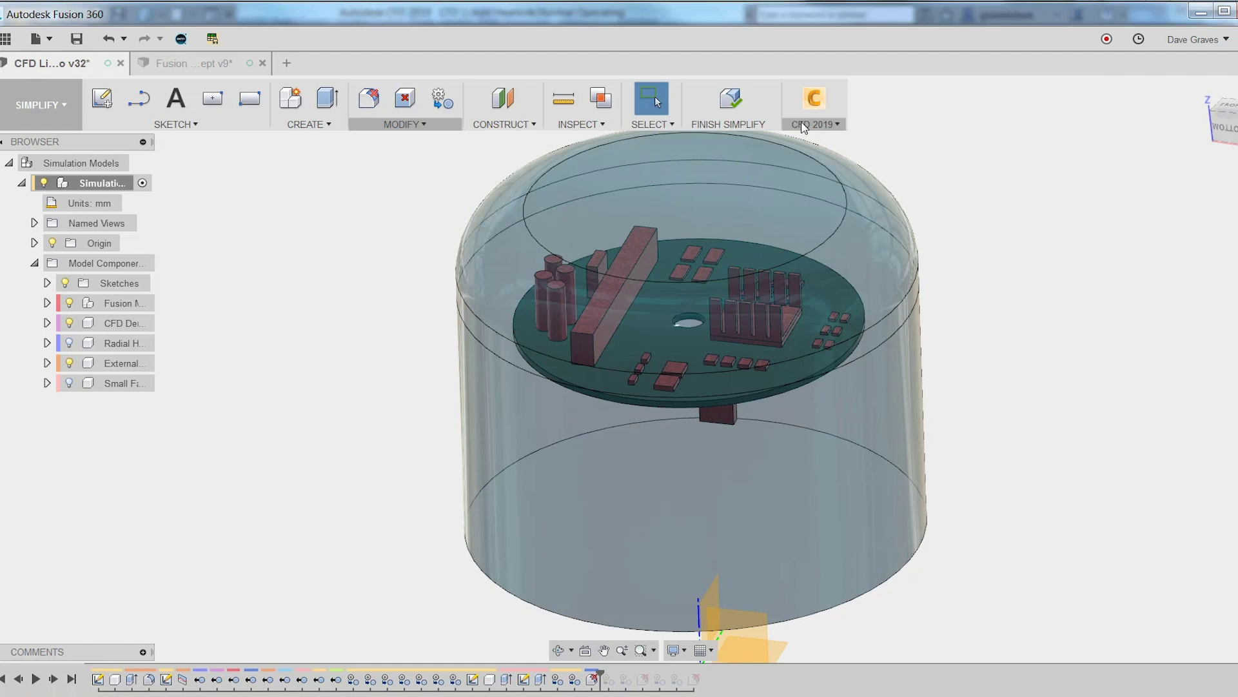
click(814, 124)
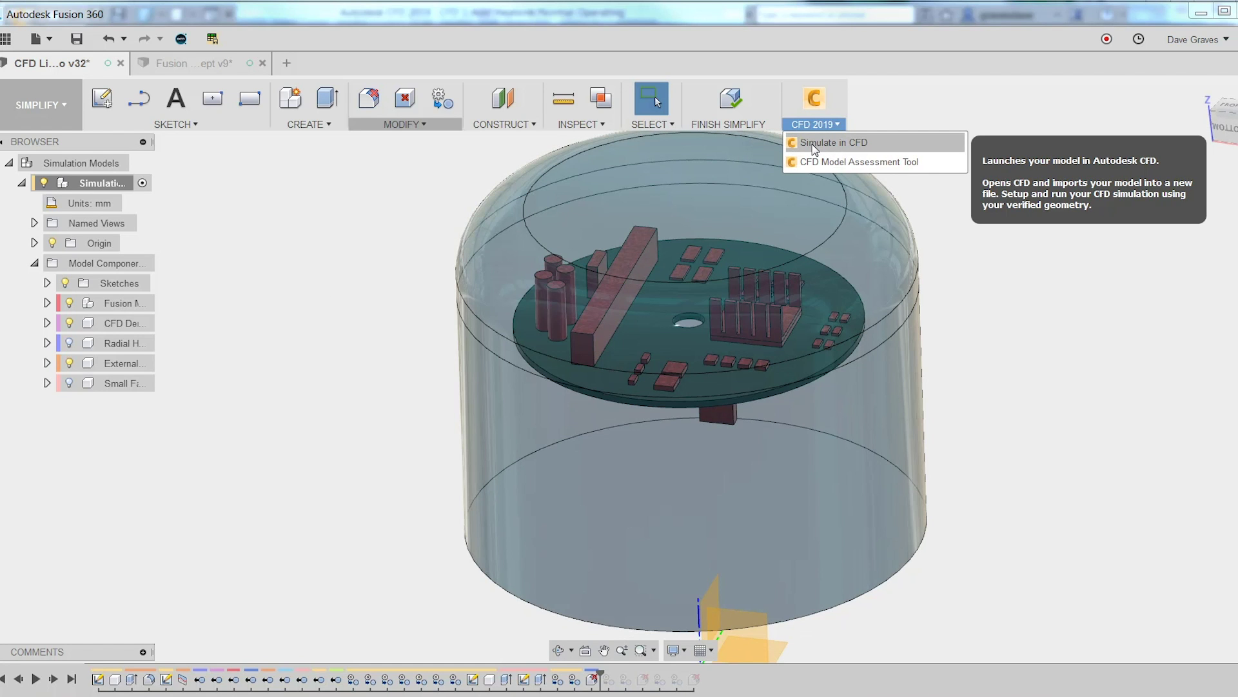
click(815, 148)
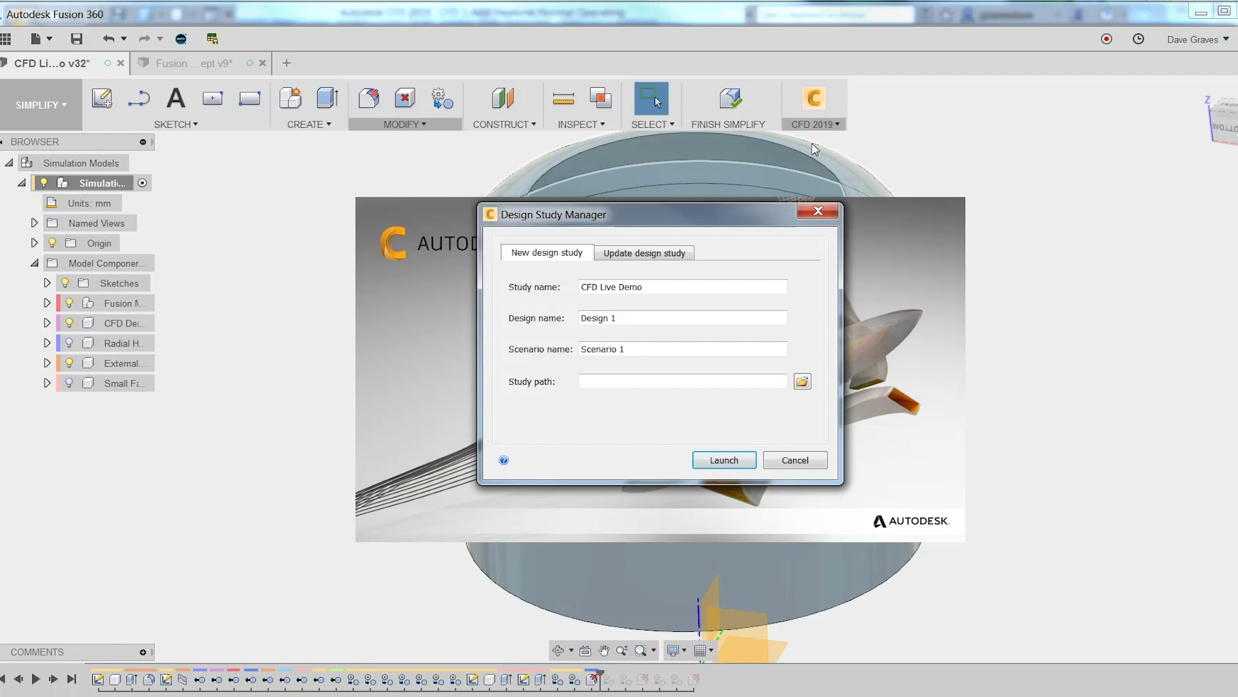
click(606, 253)
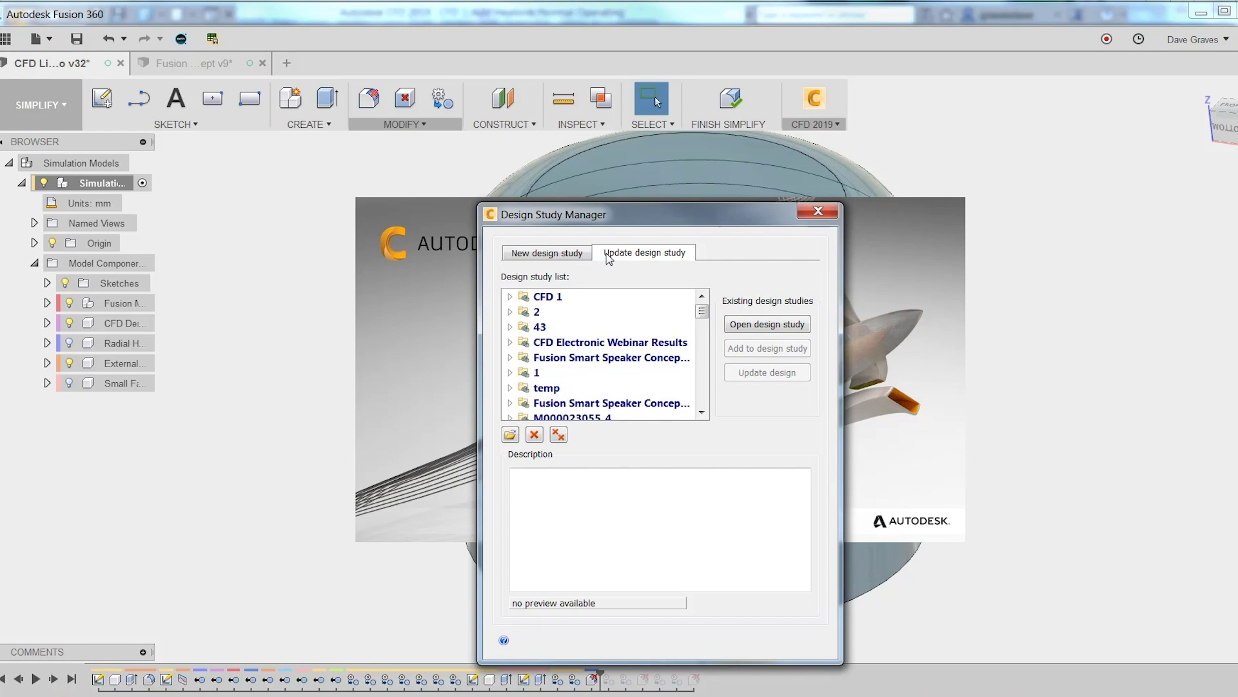
click(510, 296)
click(568, 327)
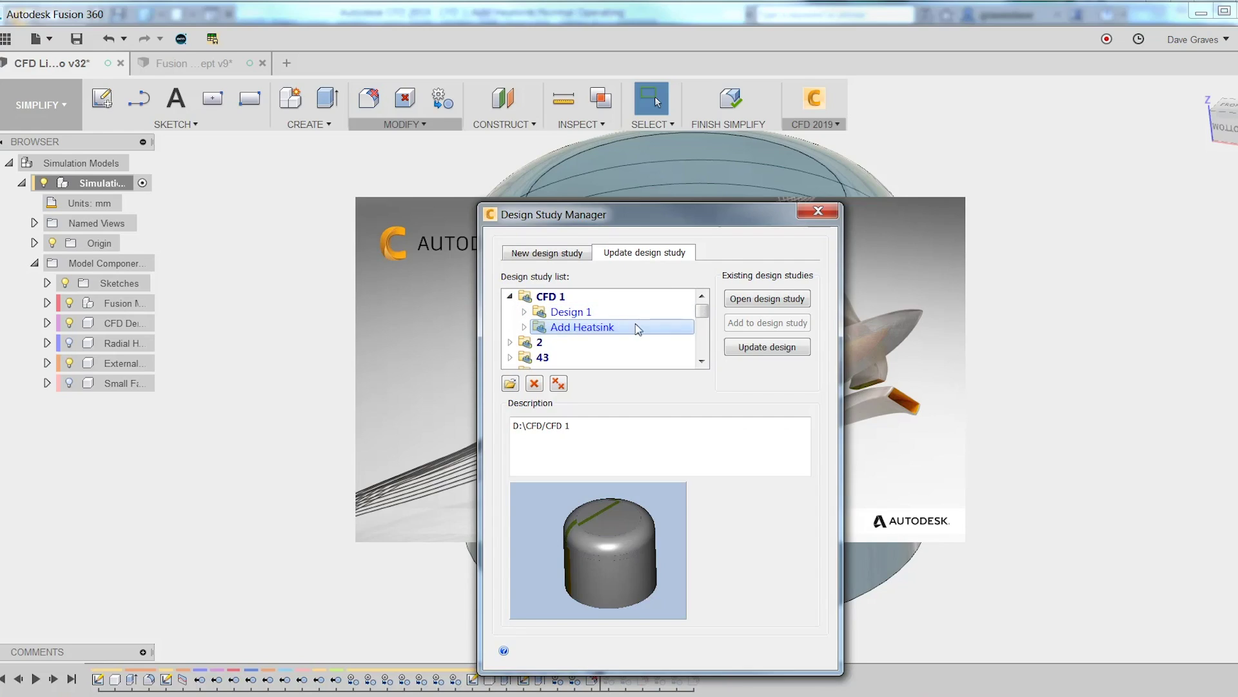
click(767, 347)
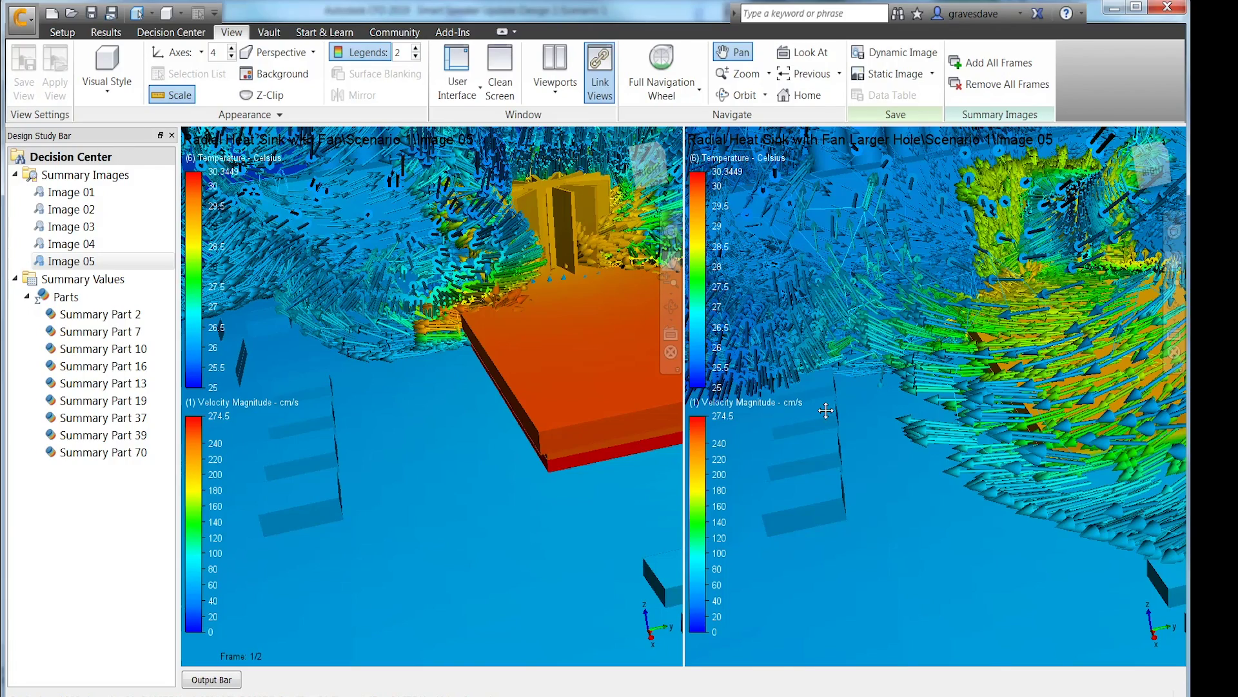
Orbit the linked side-by-side views of both radial heat sink designs to a new angle.
shift+middle_drag(826, 410, 860, 440)
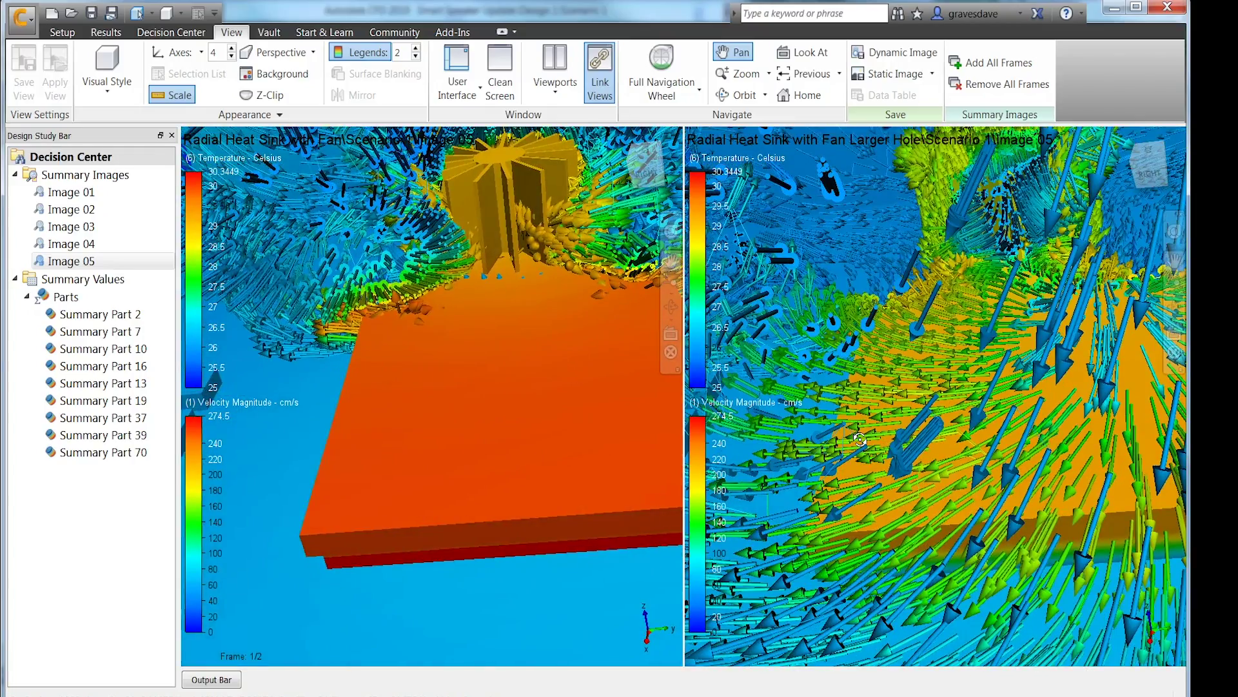